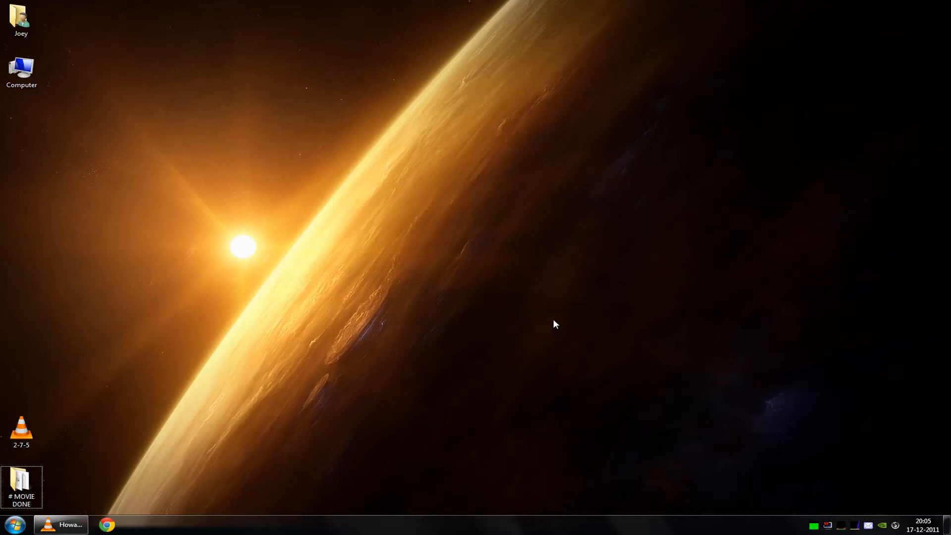
Bring up the desktop context menu to reach the NVIDIA Control Panel entry
right_click(404, 186)
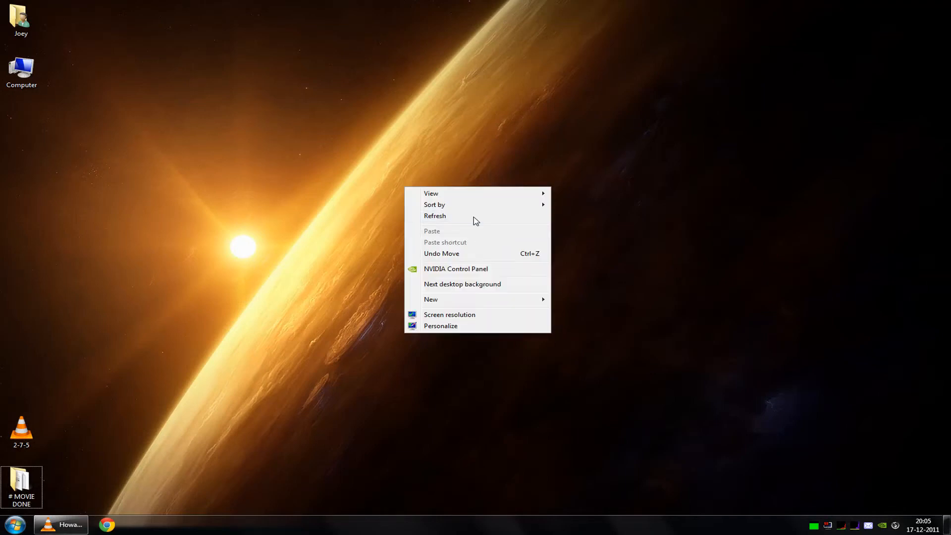
click(473, 214)
drag(942, 330, 825, 361)
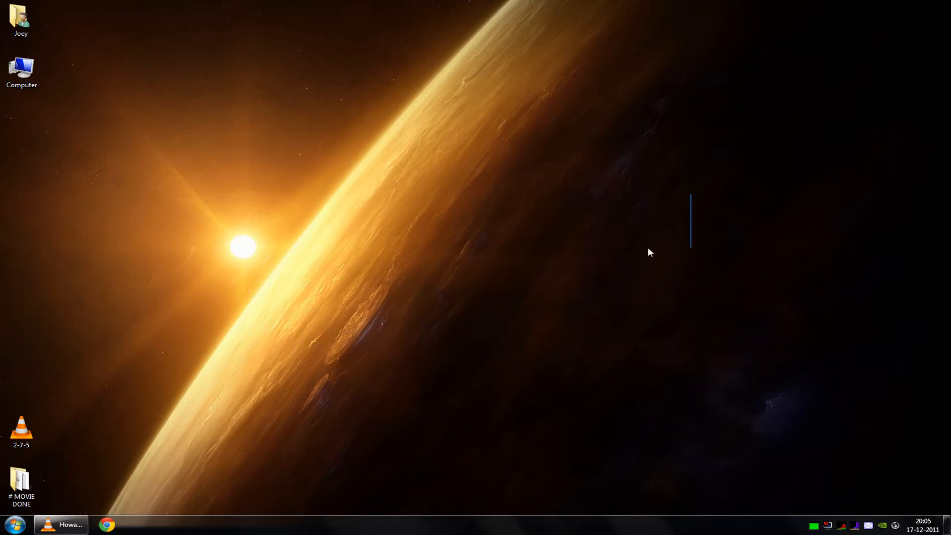
right_click(362, 137)
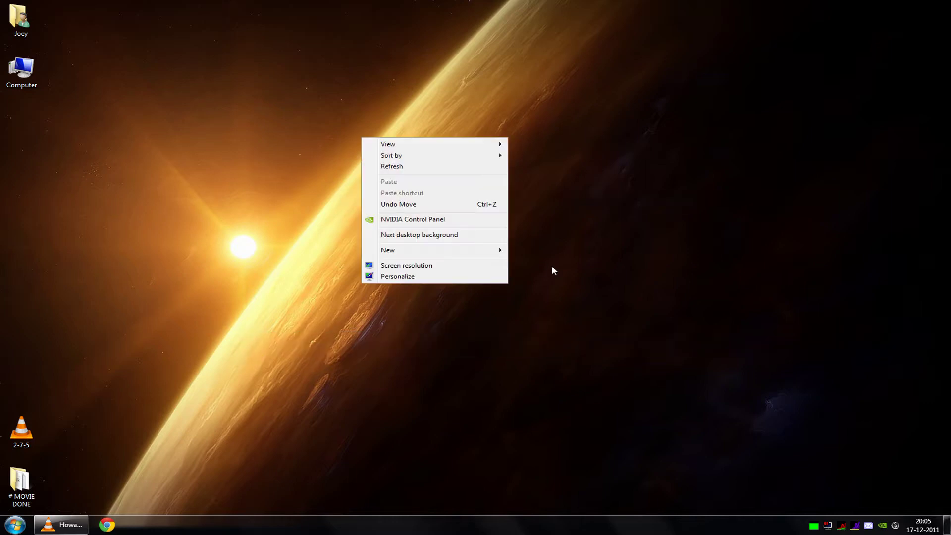
Launch the NVIDIA Control Panel and review Call of Duty's Ambient Occlusion, Antialiasing Mode, Anisotropic filtering, Transparency and CUDA GPUs rows
click(457, 234)
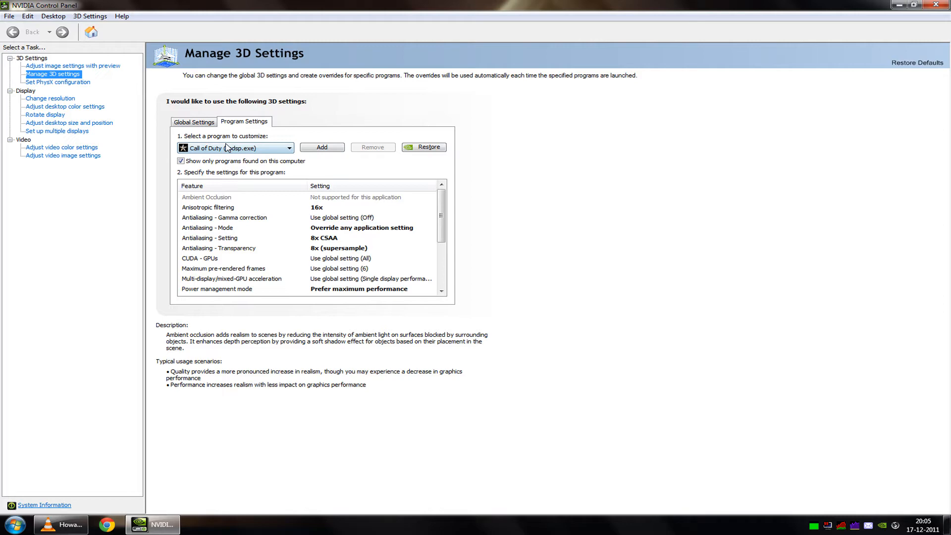
click(444, 236)
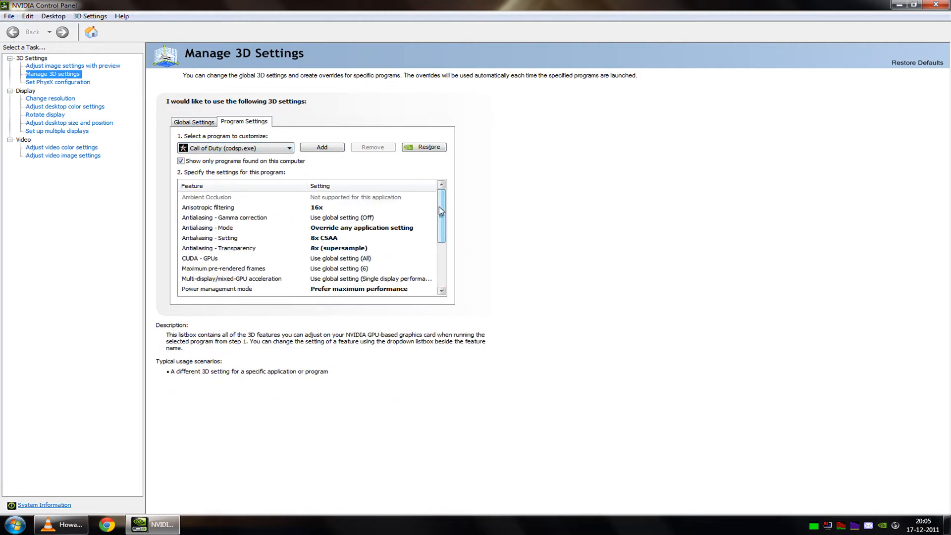
click(238, 197)
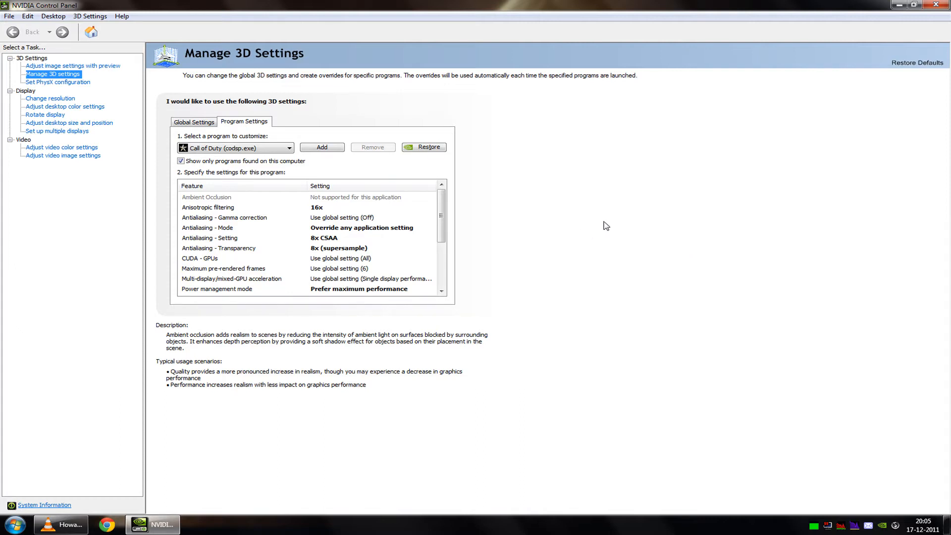
mouse_move(442, 216)
mouse_down()
mouse_move(442, 236)
mouse_move(441, 201)
mouse_up()
click(223, 217)
click(215, 227)
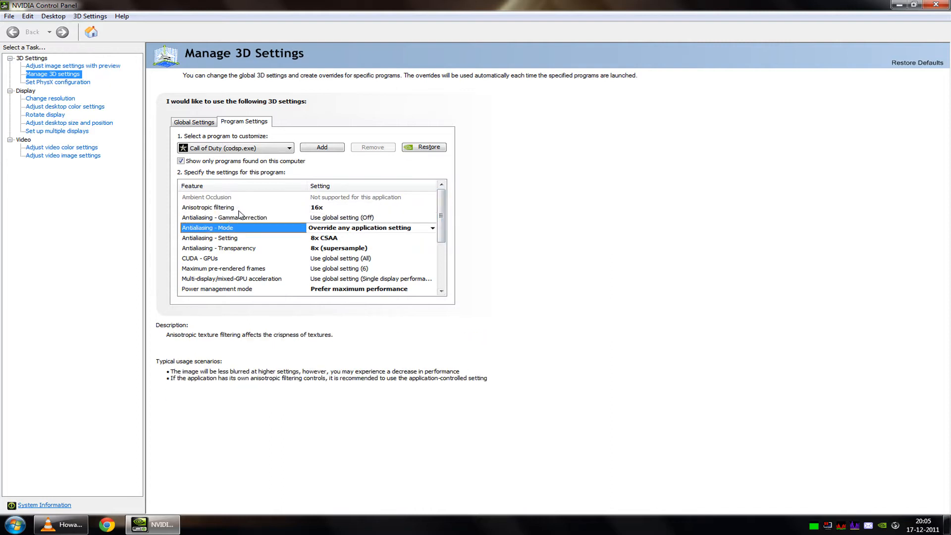
key(Up)
key(Down)
key(Down)
key(Down)
click(243, 209)
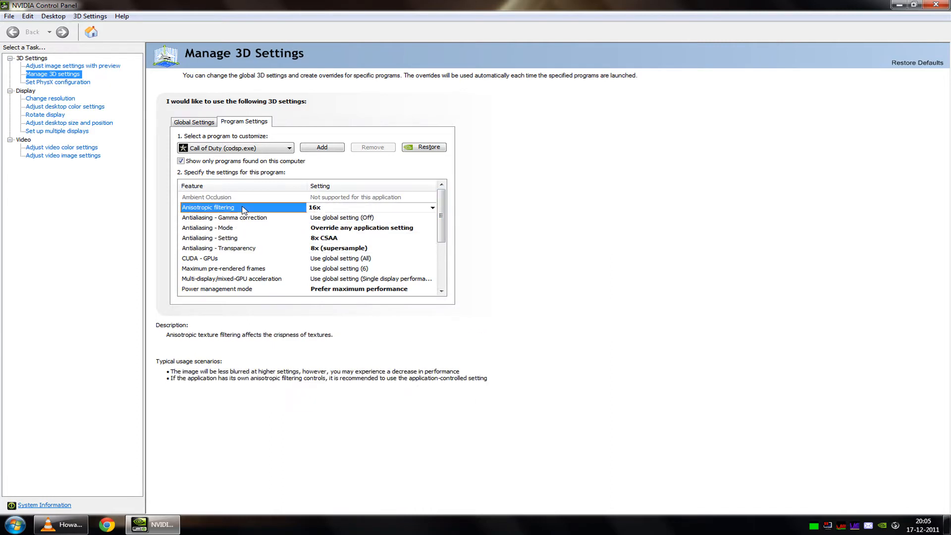
click(242, 247)
click(241, 227)
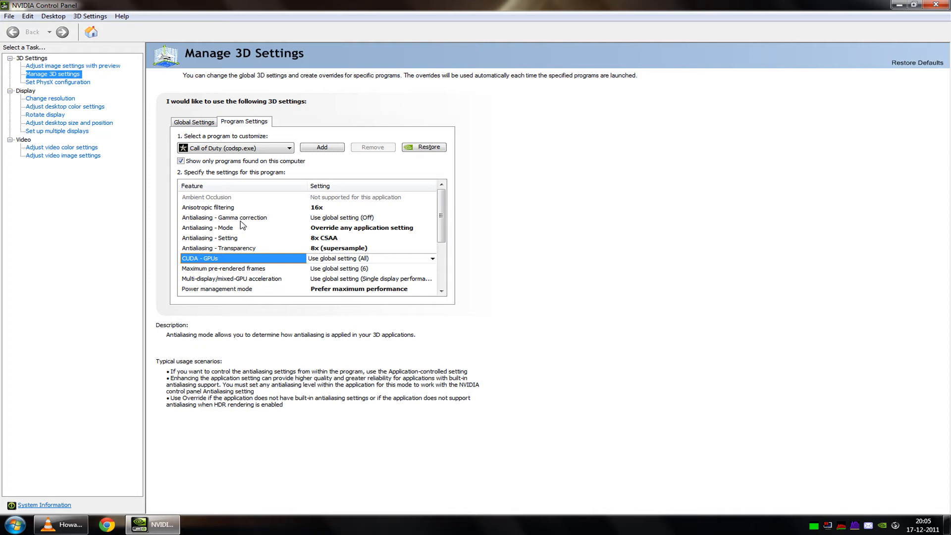
click(243, 208)
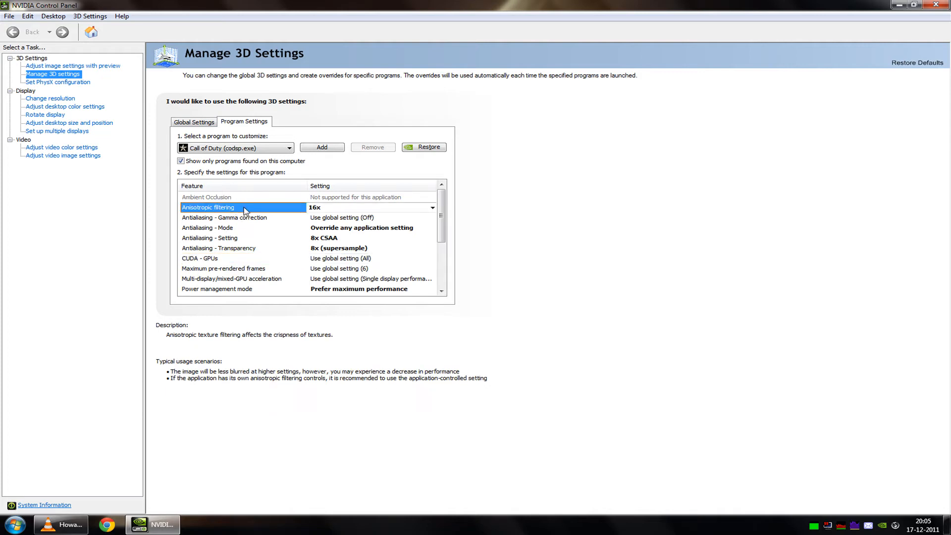
Review the remaining feature rows — Gamma correction, Triple buffering, Negative LOD bias — and return to Anisotropic filtering
click(246, 218)
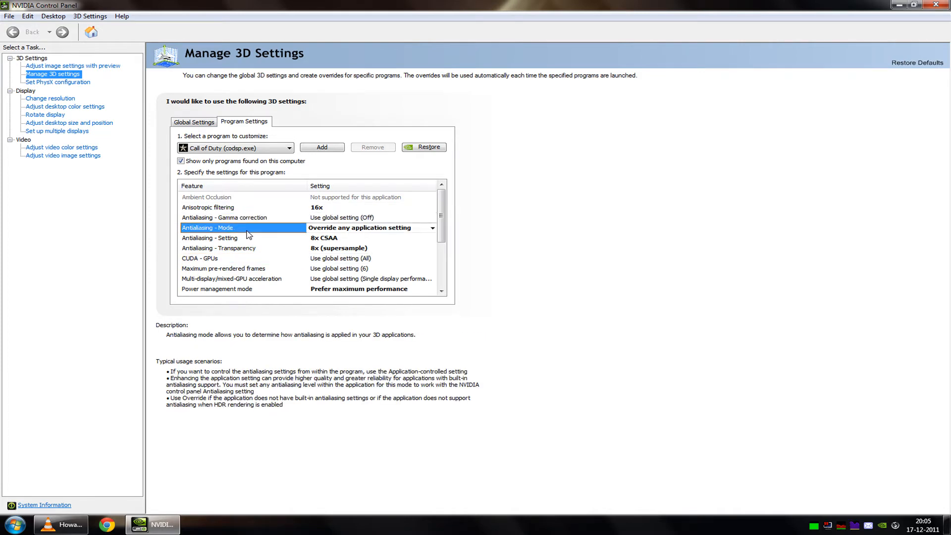
click(247, 218)
click(247, 208)
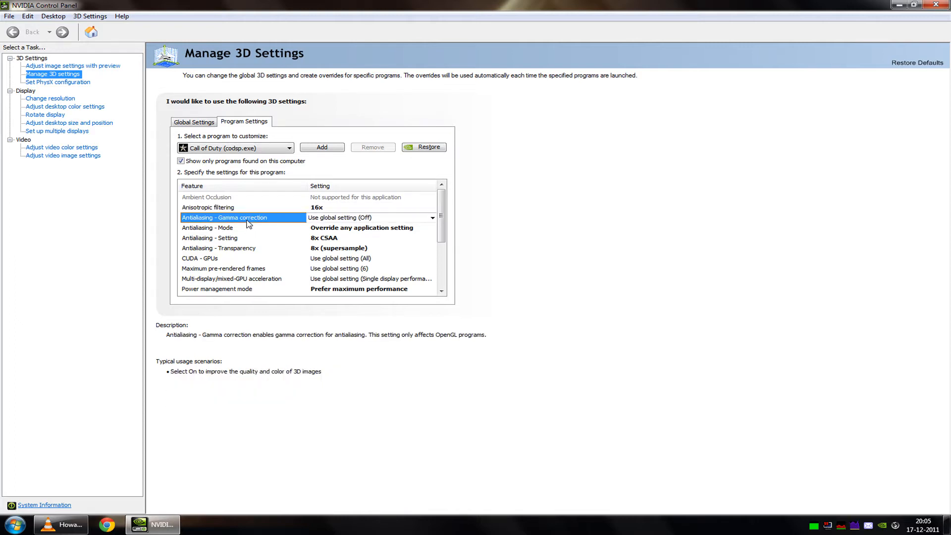
click(248, 227)
key(Up)
key(Up)
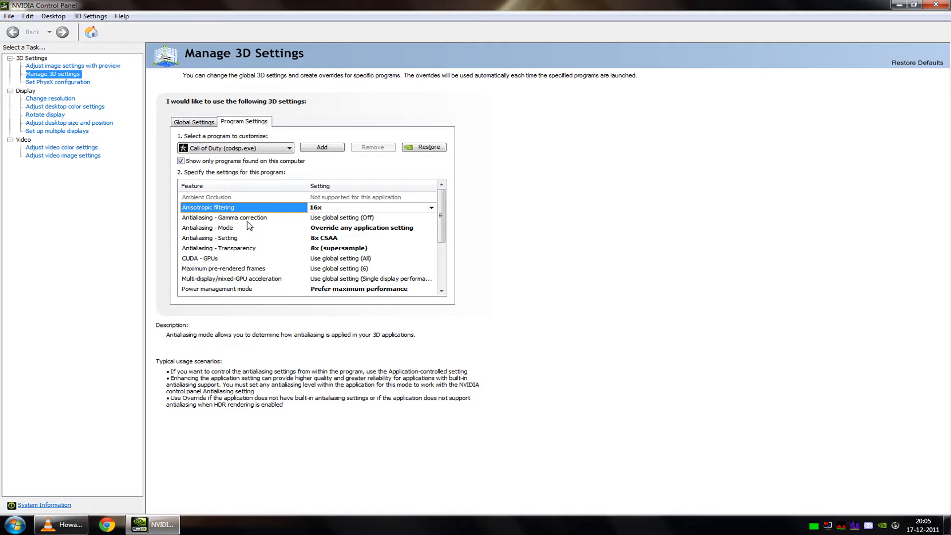
click(250, 228)
scroll(250, 228, down, 3)
click(253, 248)
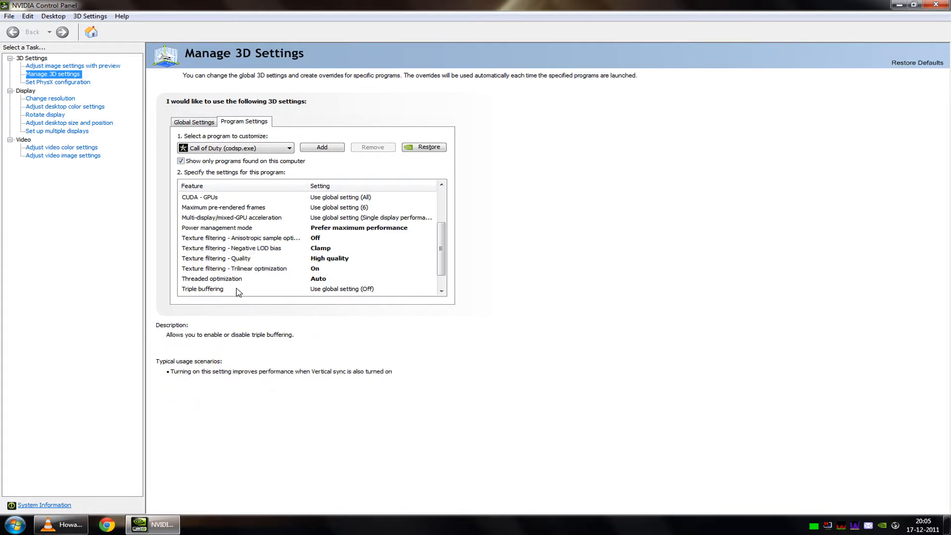
key(End)
key(Up)
key(Up)
key(Up)
key(Up)
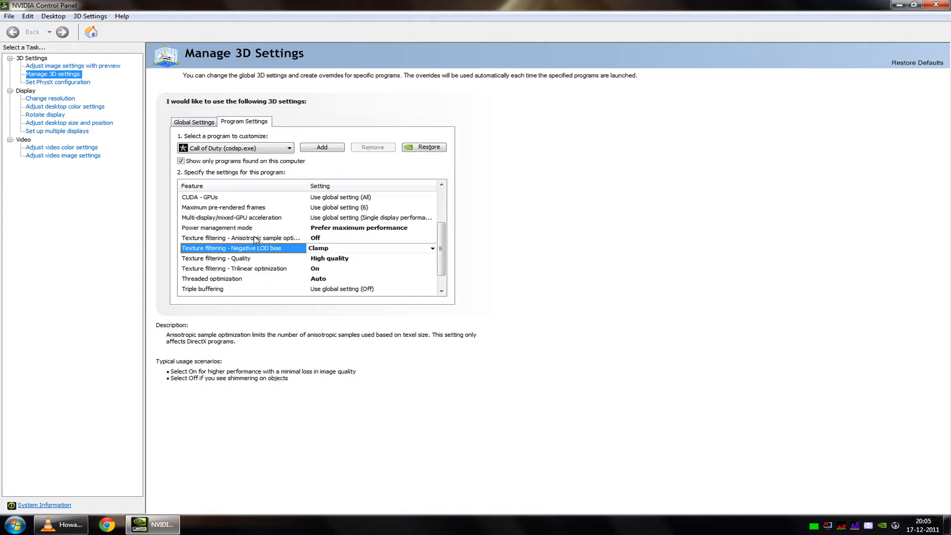
key(Up)
scroll(264, 239, up, 3)
key(Home)
key(Up)
key(Up)
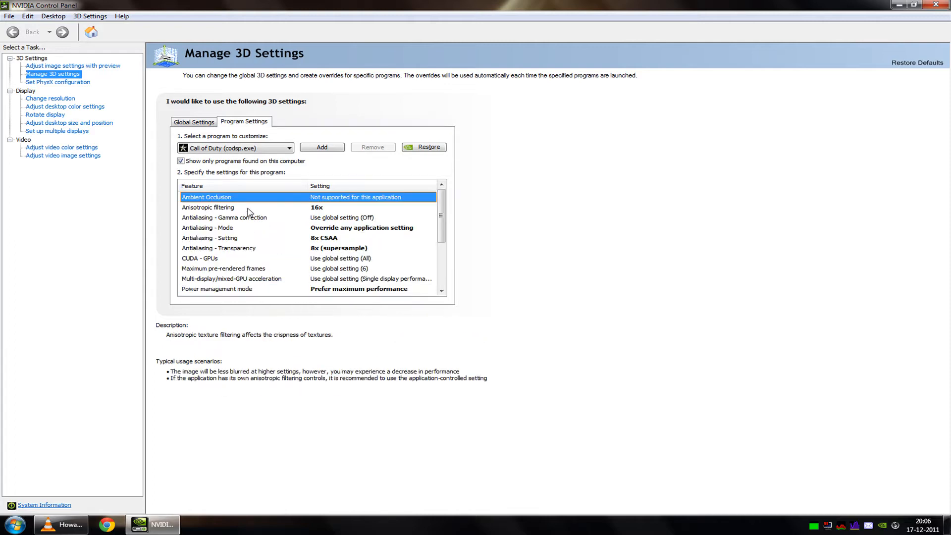
click(243, 207)
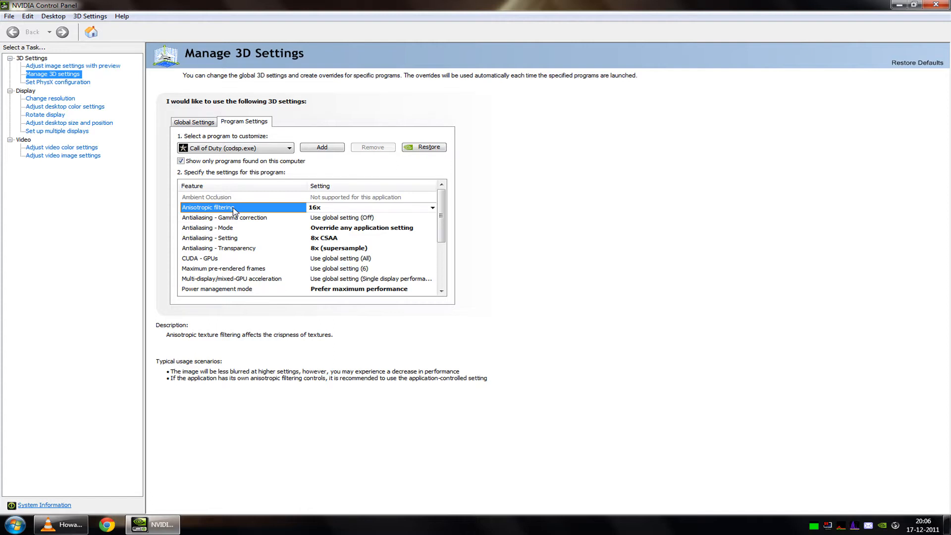
Switch to the Battlefield 3 profile and restore the window to a smaller, wider size
click(274, 148)
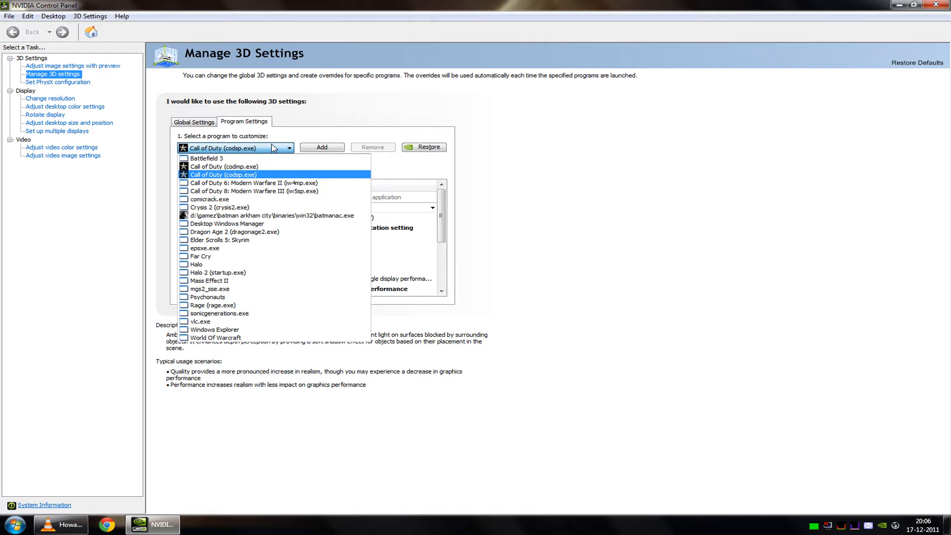
click(207, 159)
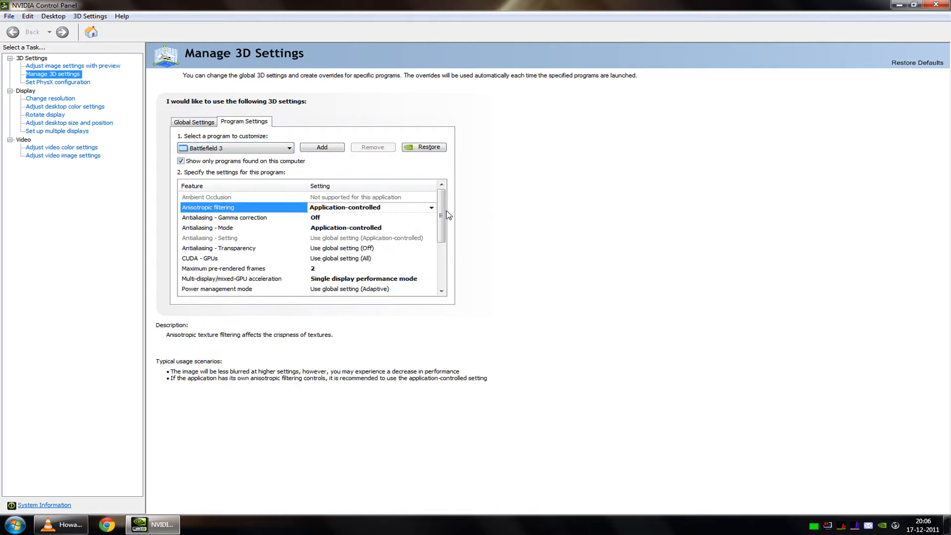
click(283, 198)
mouse_move(445, 6)
mouse_down()
mouse_move(789, 114)
mouse_move(790, 8)
mouse_up()
drag(450, 223, 342, 223)
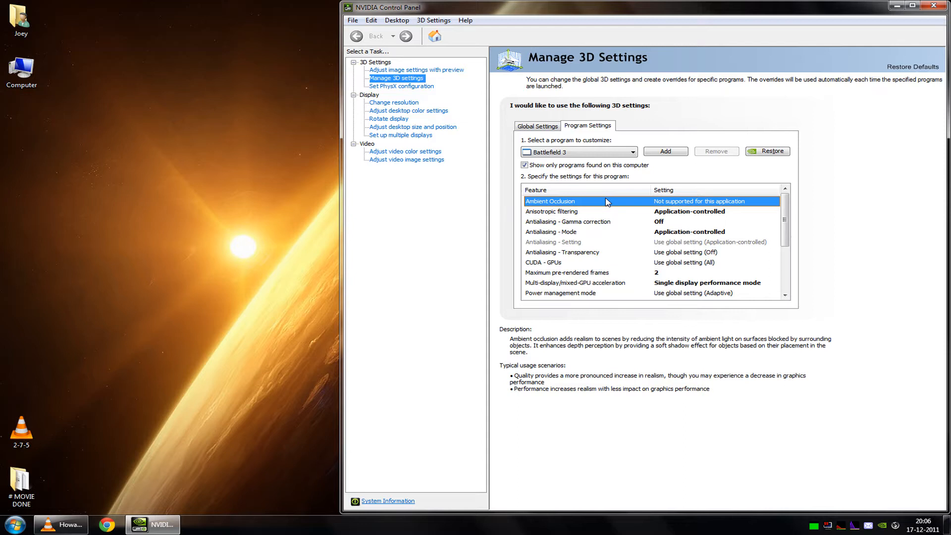
Step through the feature rows, then switch between the Call of Duty and Call of Duty 8 profiles
key(Down)
key(Down)
key(Up)
key(Up)
key(Down)
key(Up)
click(639, 211)
click(579, 152)
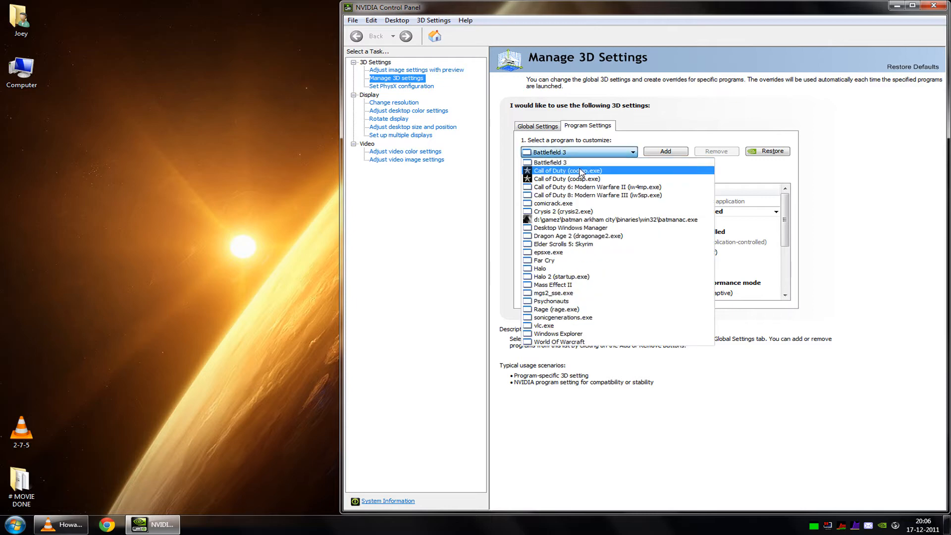
click(580, 171)
click(580, 151)
click(595, 195)
Load the Batman: Arkham City profile and reopen the program list
click(579, 151)
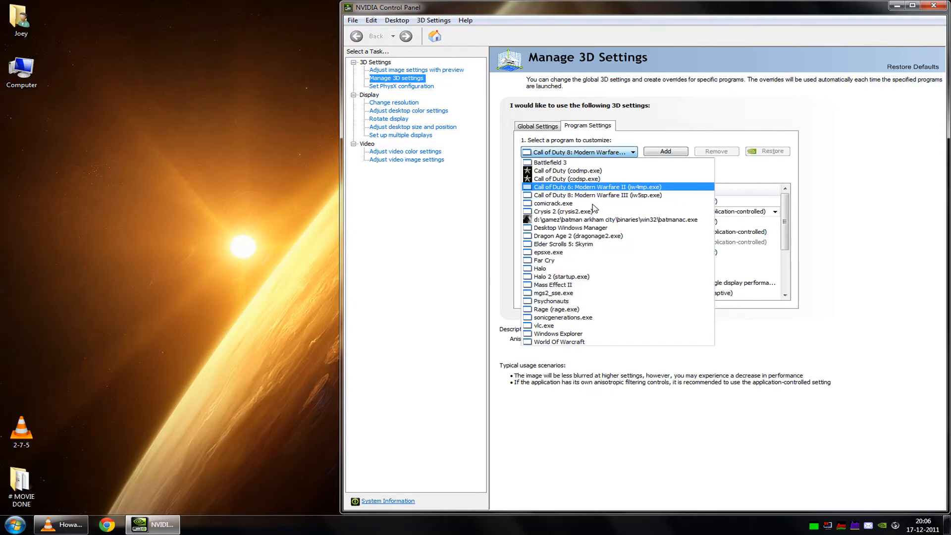
click(610, 219)
click(615, 202)
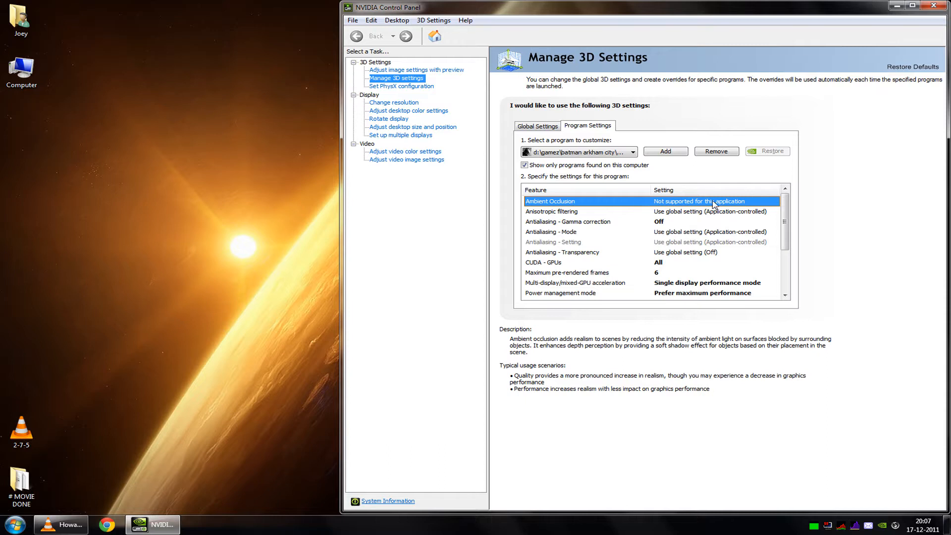
click(611, 211)
click(598, 152)
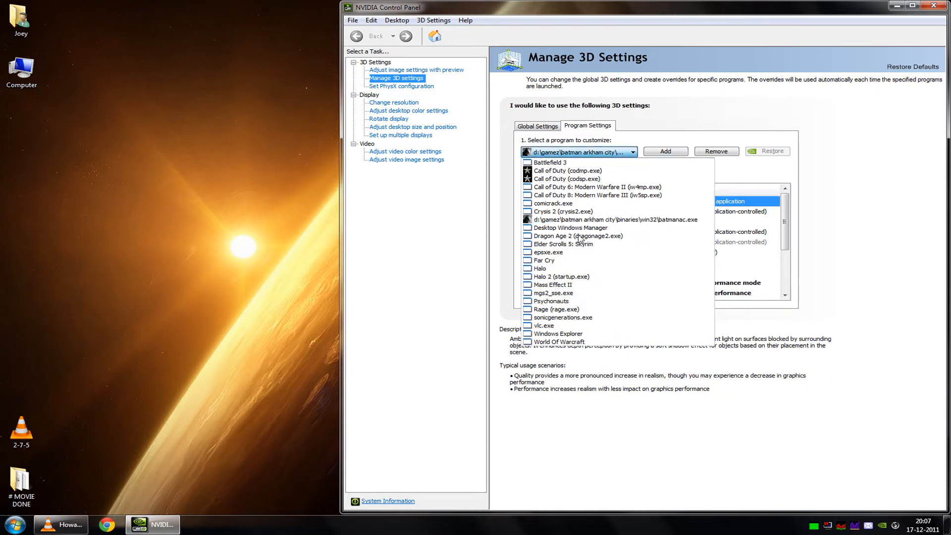
Keep batmanac.exe selected and list the Anisotropic filtering level choices in a widened window
click(588, 220)
click(580, 212)
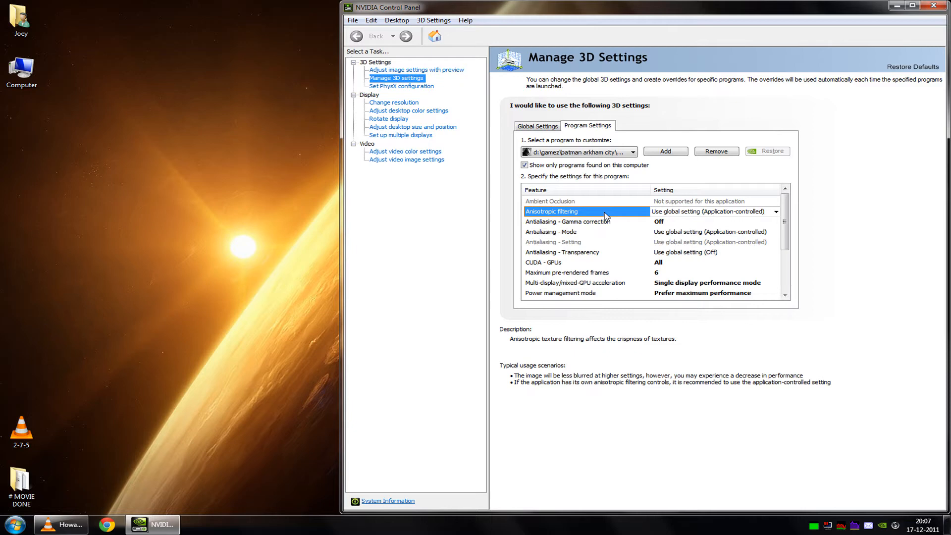
drag(342, 199, 307, 199)
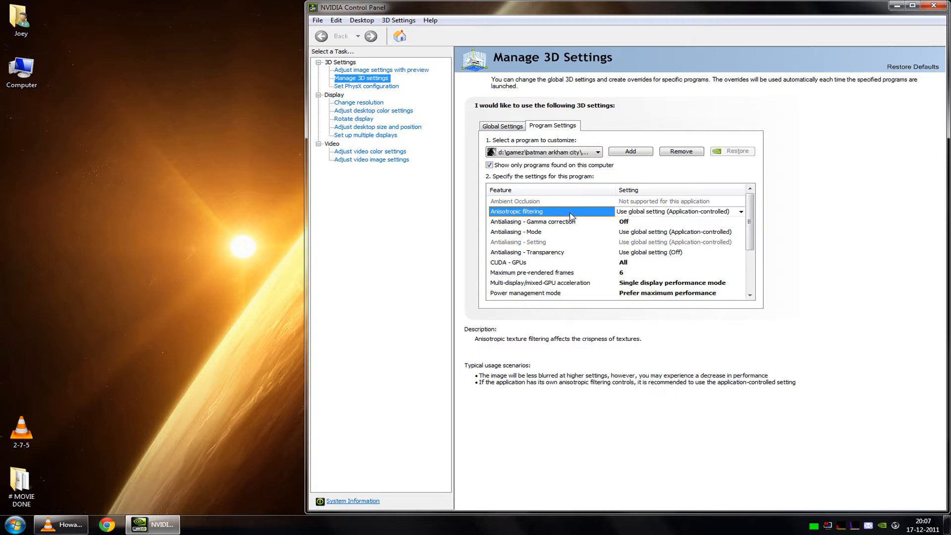
click(672, 215)
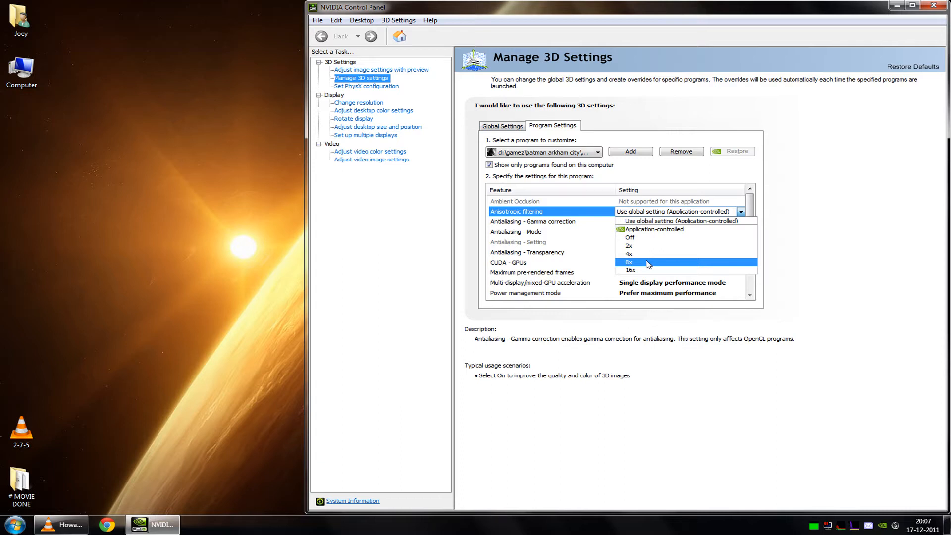
Change Batman: Arkham City's anisotropic filtering from Off to 16x
click(648, 237)
click(646, 211)
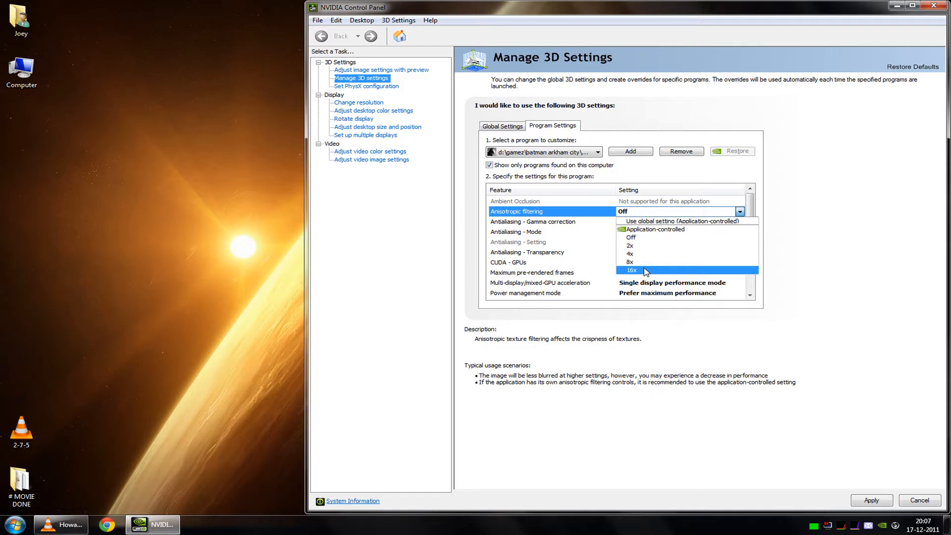
click(644, 272)
click(635, 212)
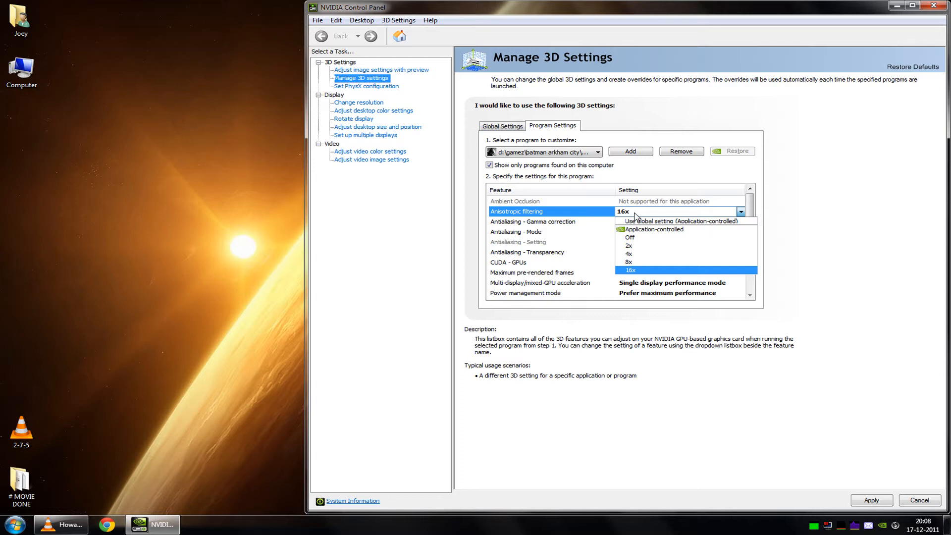
click(633, 215)
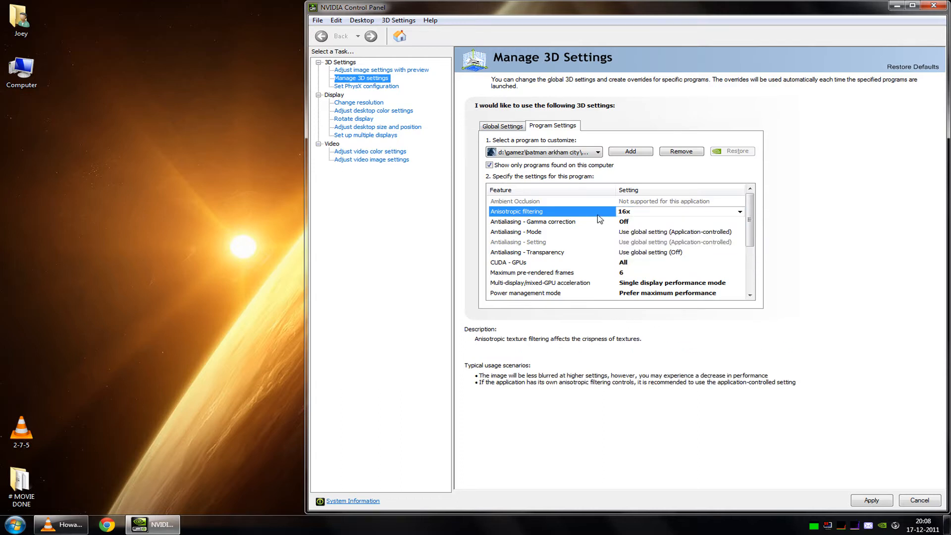
click(634, 212)
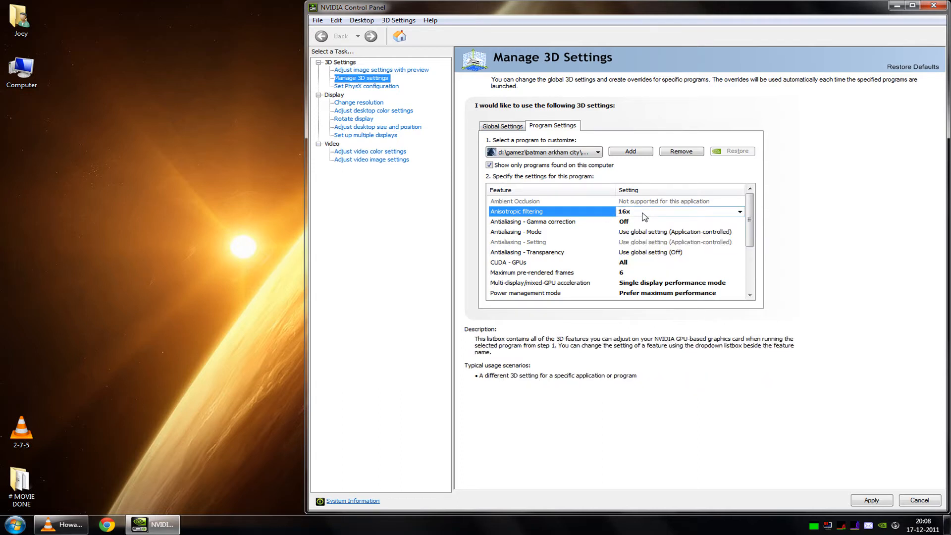
Reconfirm 16x anisotropic filtering from the level choices
click(631, 212)
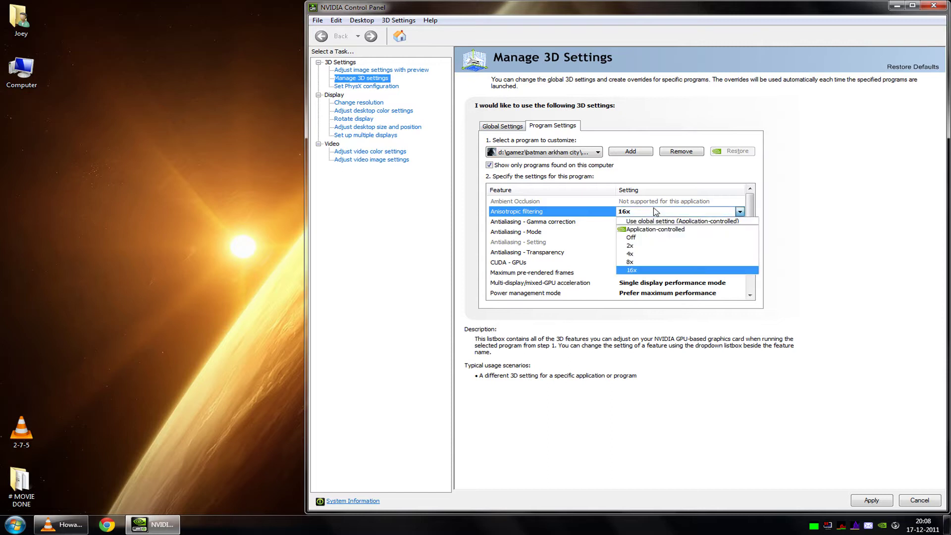
click(651, 274)
click(624, 213)
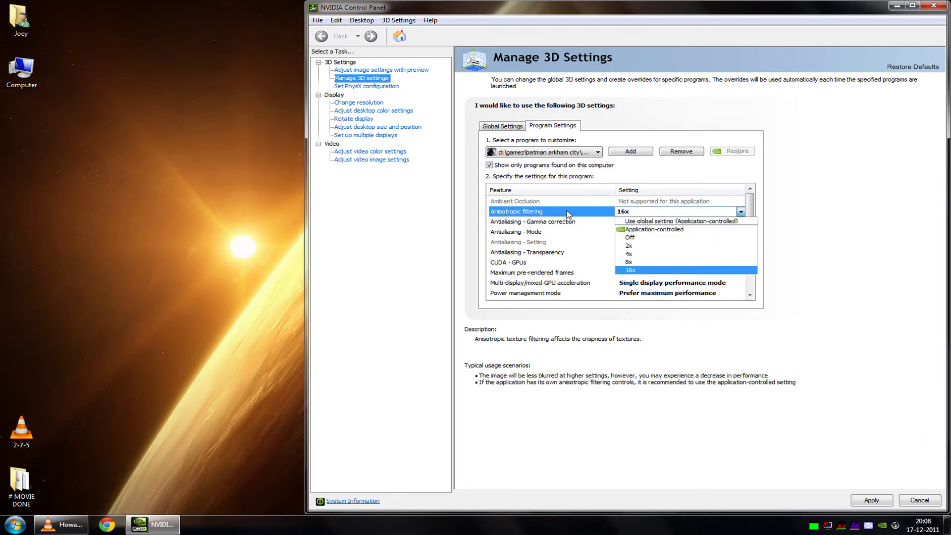
click(622, 216)
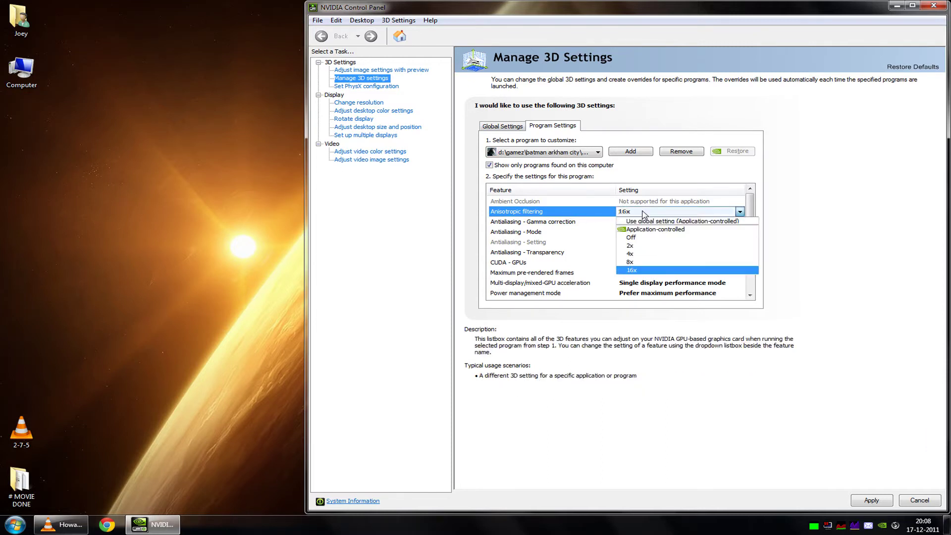
click(651, 273)
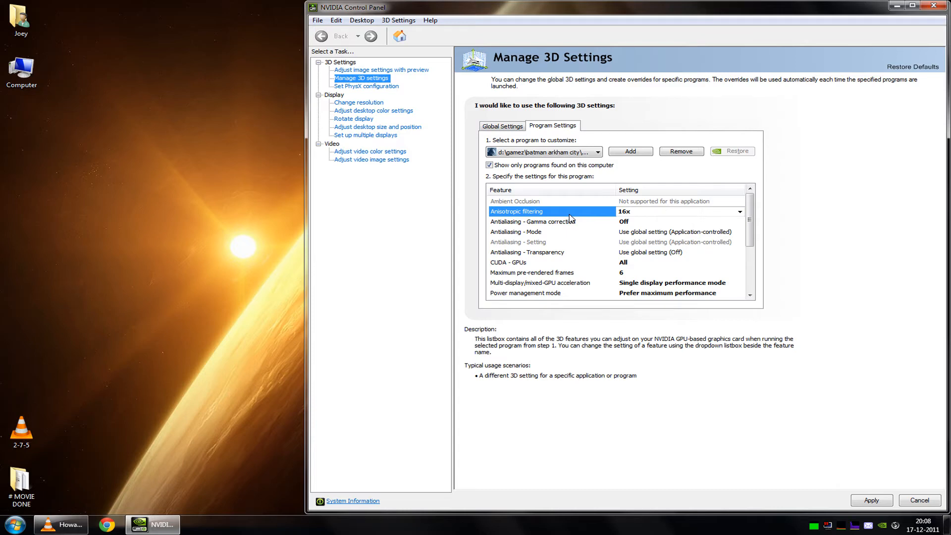
click(565, 221)
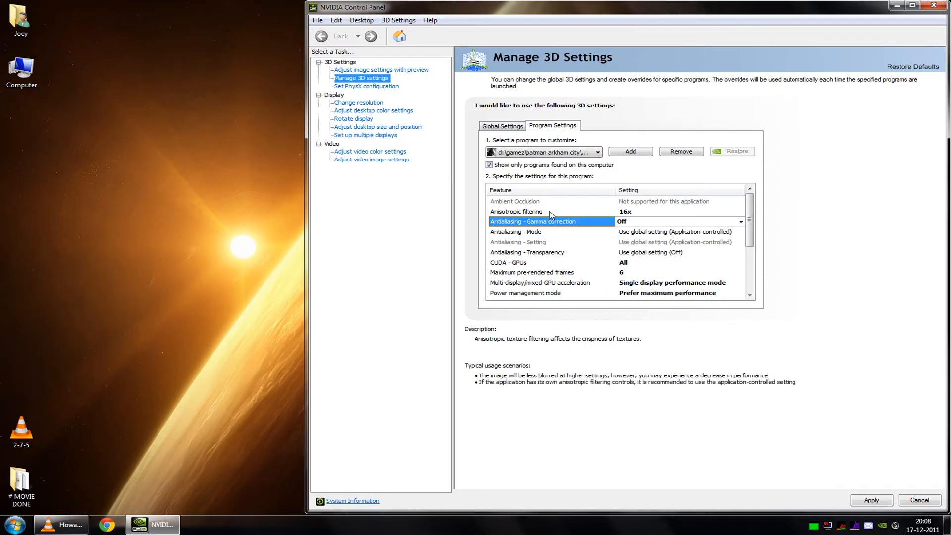
click(567, 232)
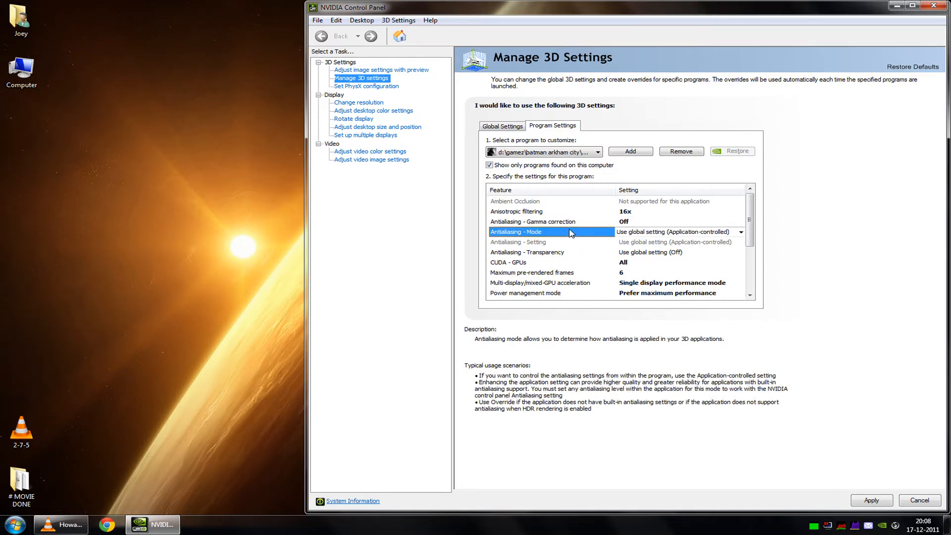
click(580, 222)
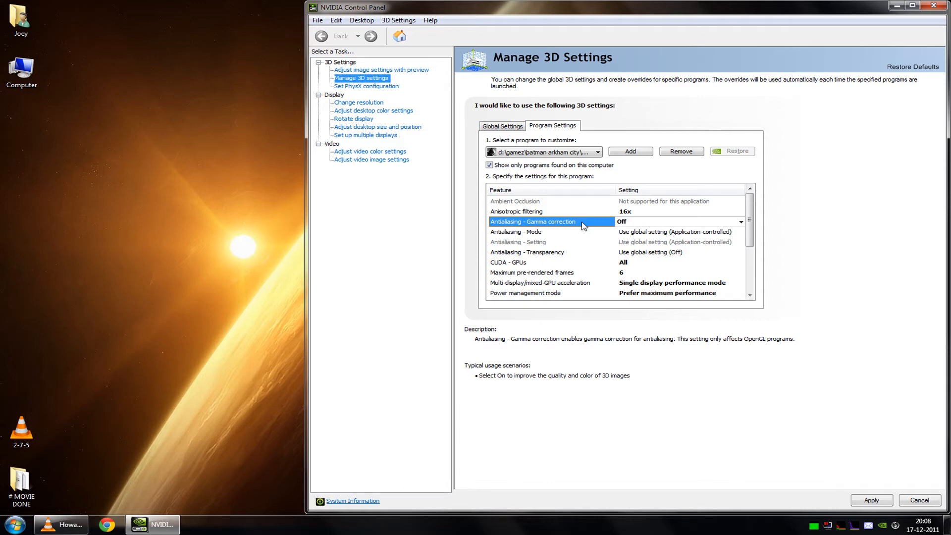
click(582, 230)
click(562, 224)
key(Down)
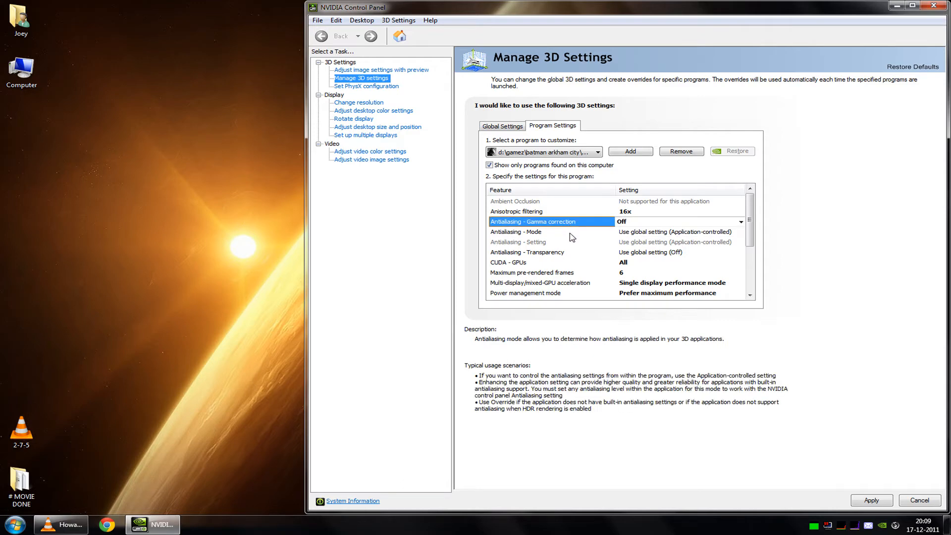
key(Up)
click(574, 234)
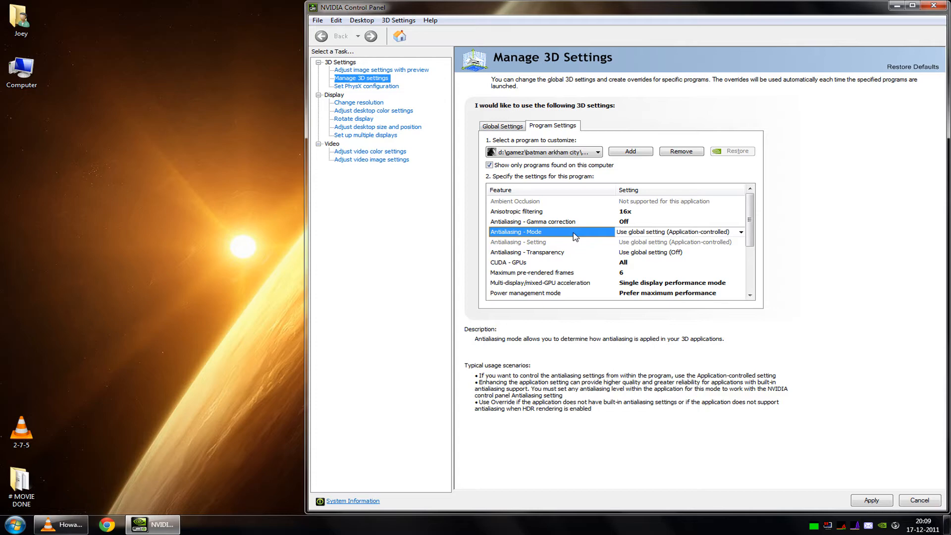
key(Up)
key(Down)
key(Up)
click(574, 233)
key(Up)
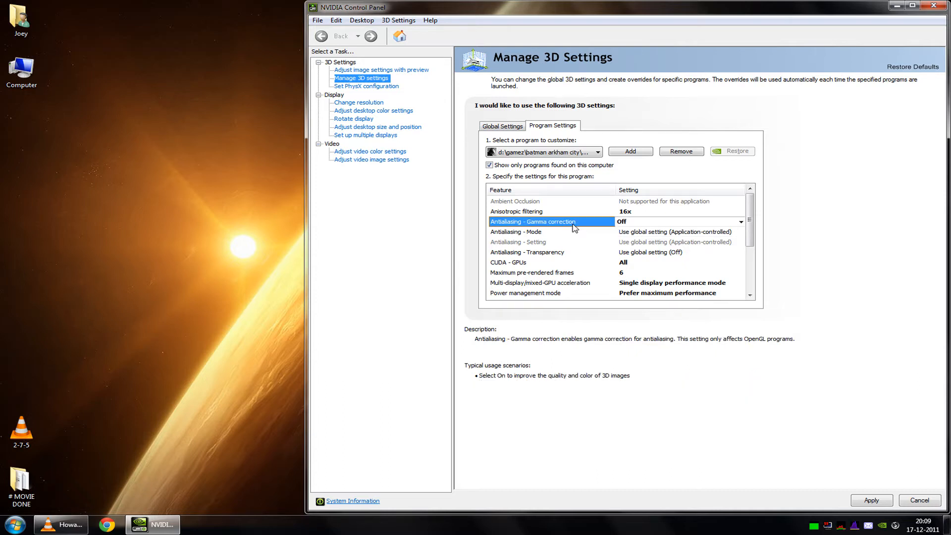
key(Down)
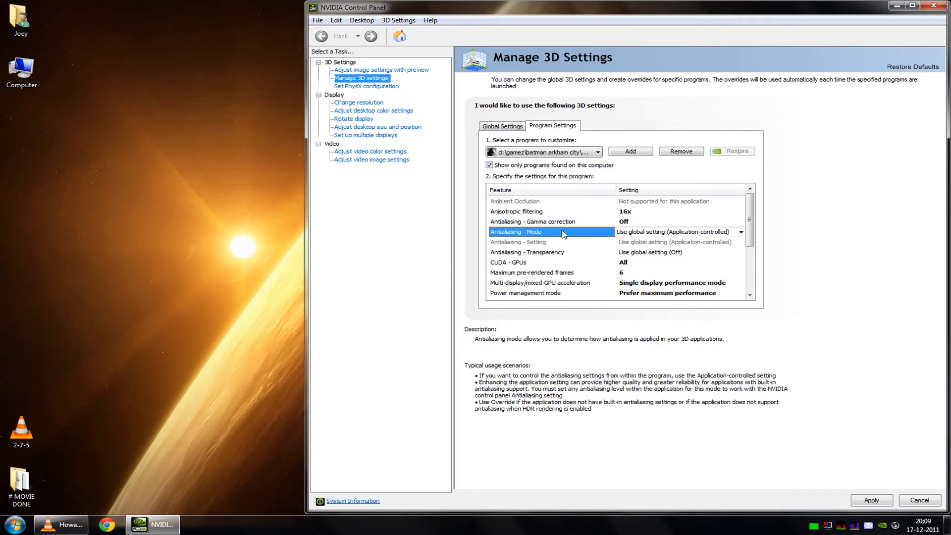
key(Up)
key(Down)
key(Up)
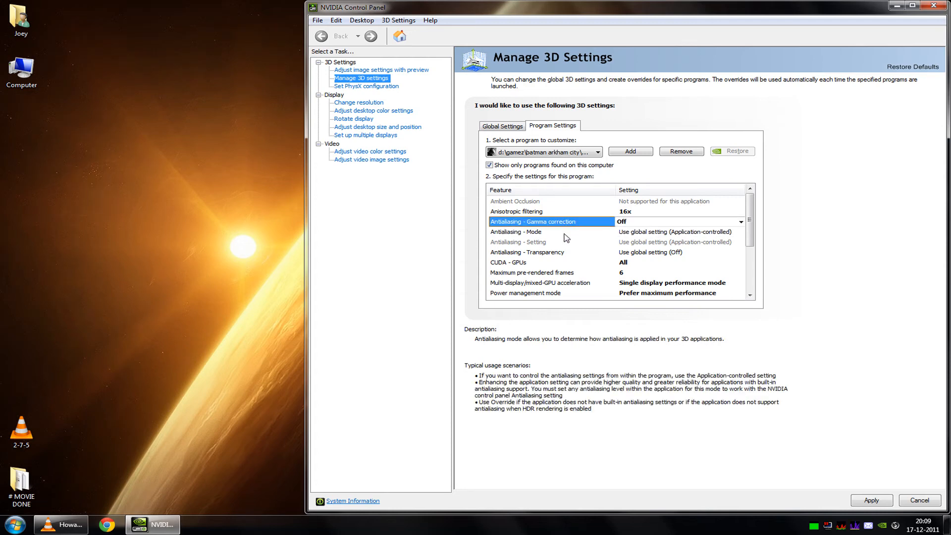
key(Down)
key(Up)
key(Down)
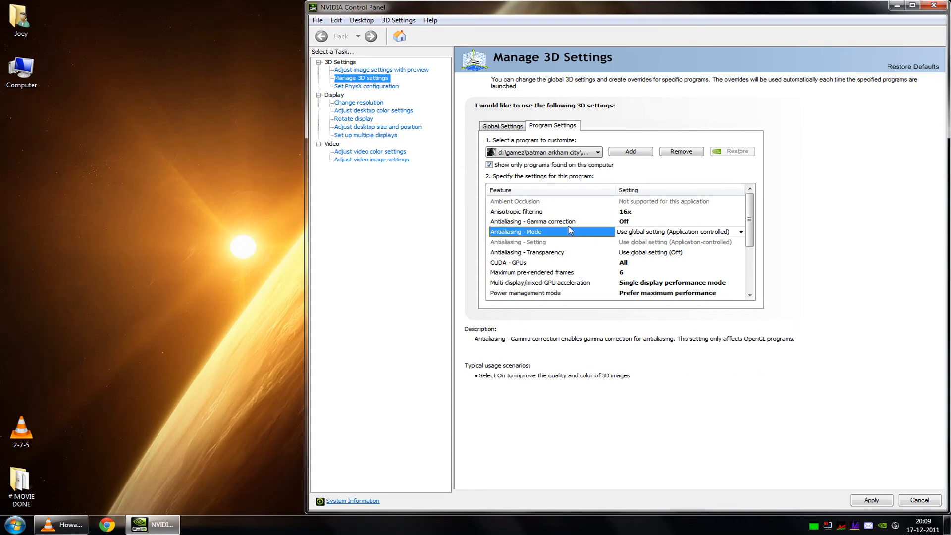
click(688, 231)
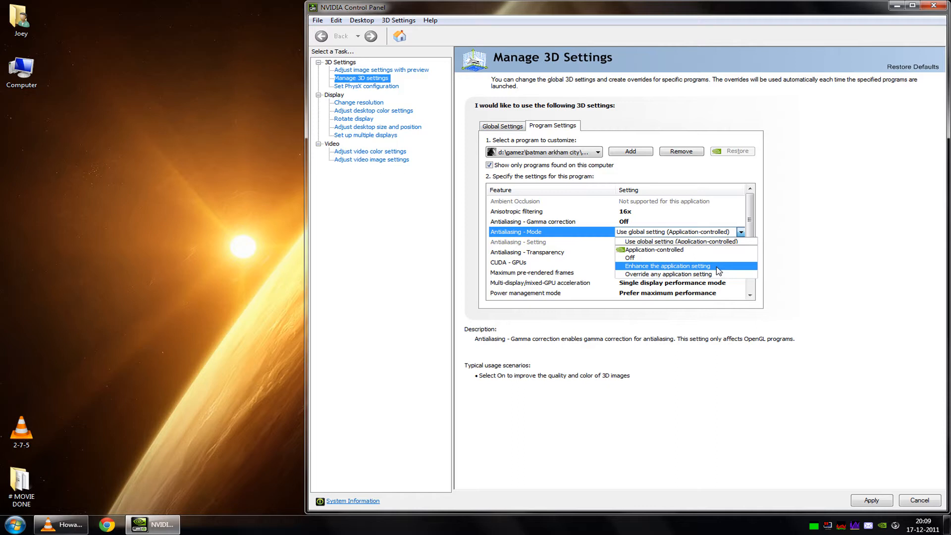
key(Escape)
key(Up)
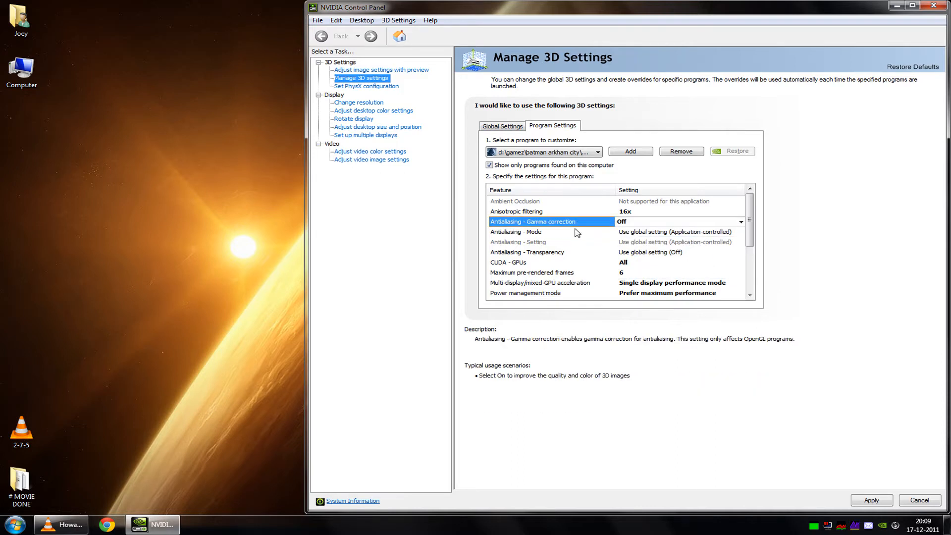
click(574, 232)
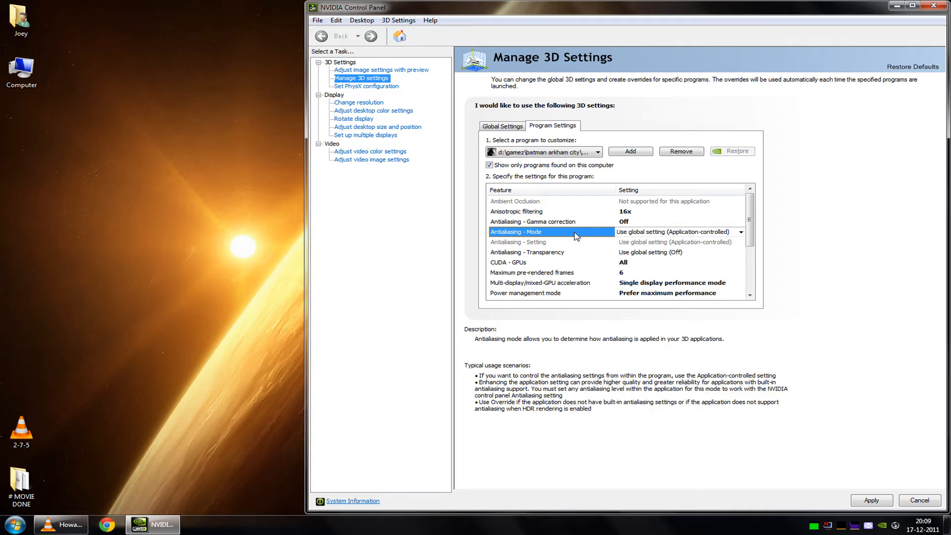
click(520, 252)
click(553, 232)
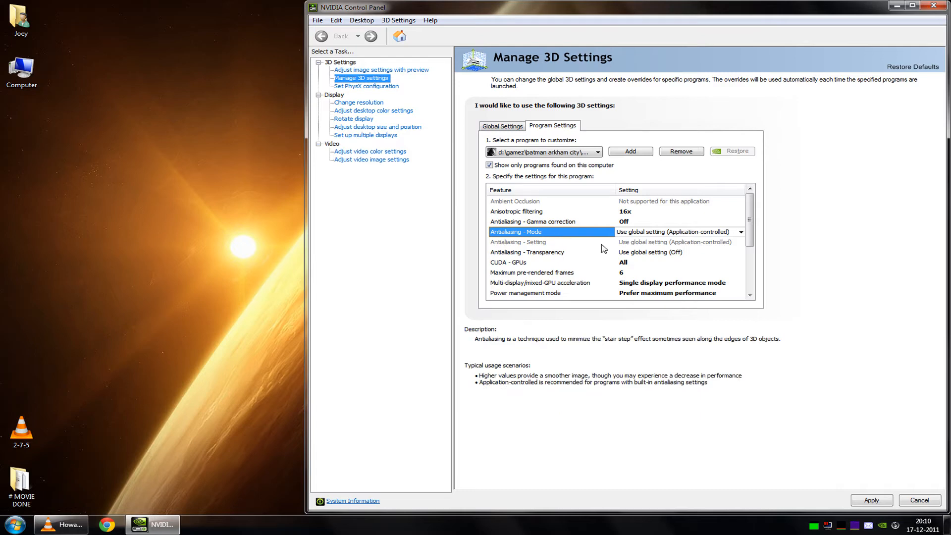
Set Antialiasing - Mode to 'Override any application setting' and select the Antialiasing - Setting row showing 2x
click(643, 232)
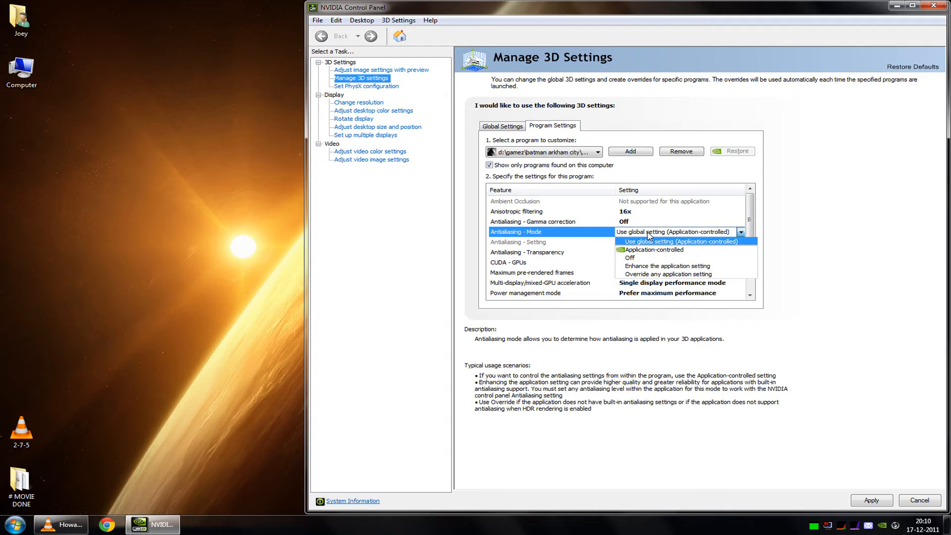
click(668, 282)
click(640, 242)
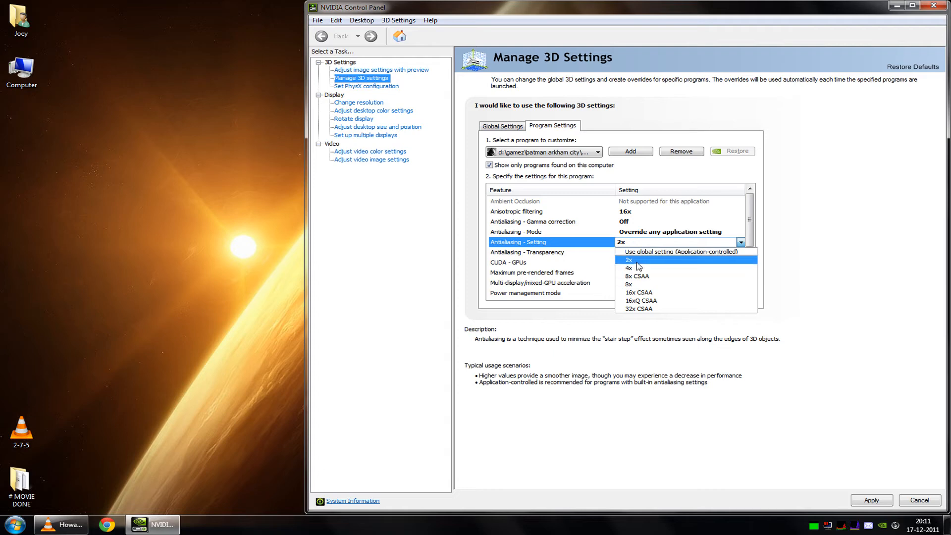
click(637, 262)
click(627, 242)
click(639, 261)
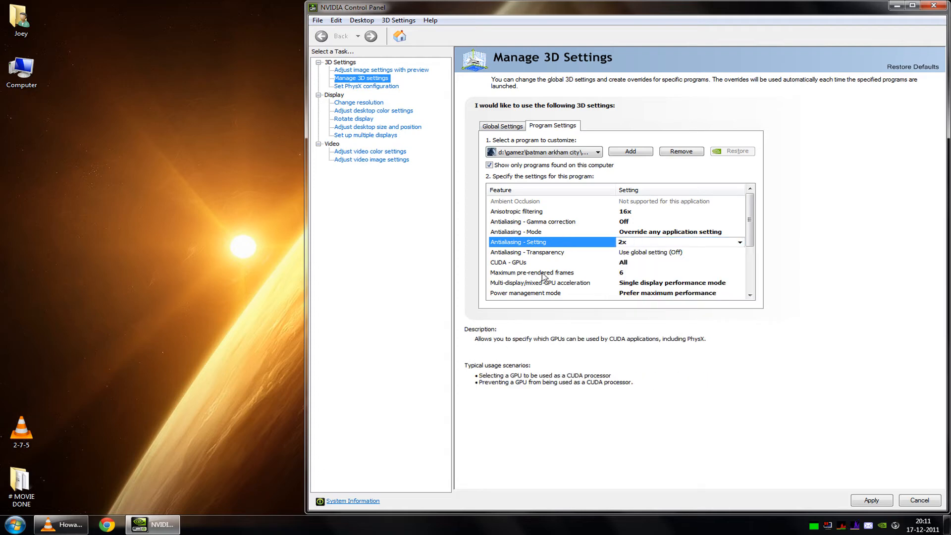
mouse_move(532, 273)
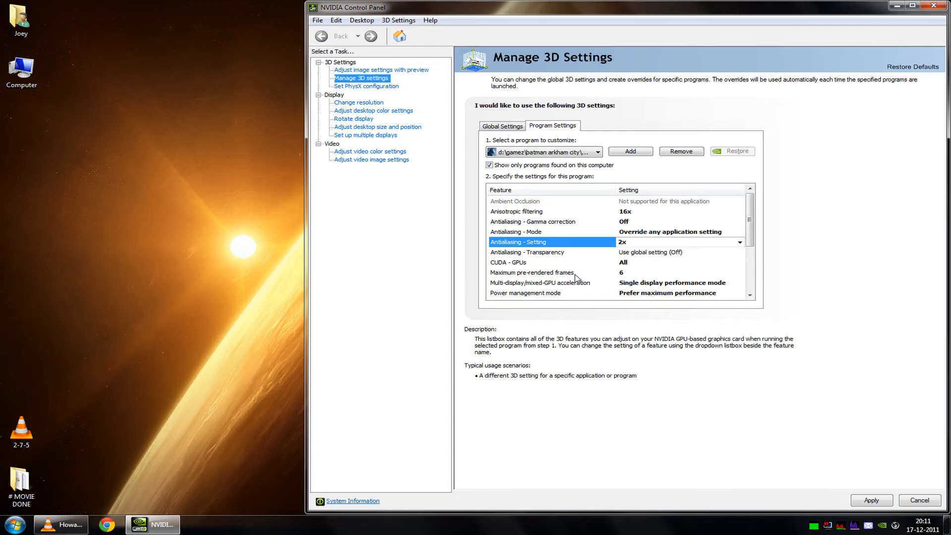
click(740, 243)
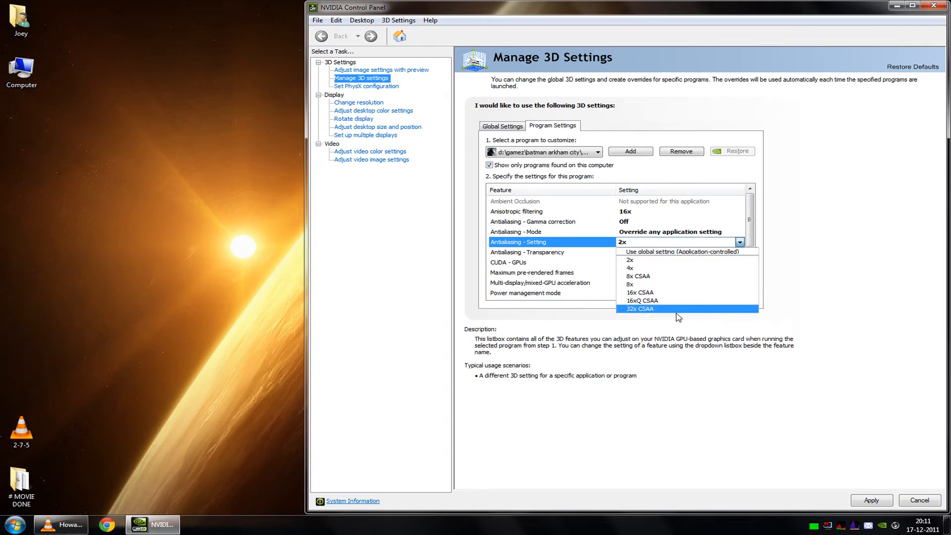
click(589, 251)
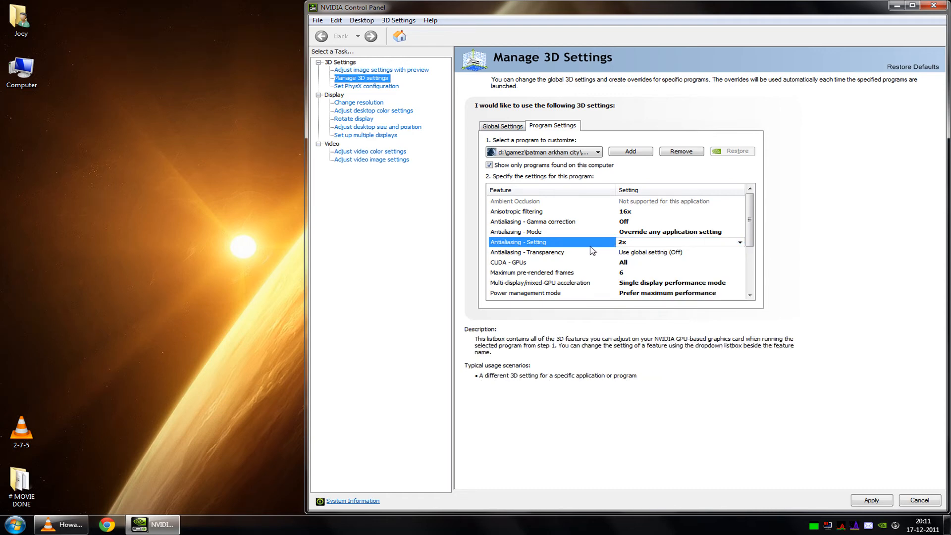
click(622, 242)
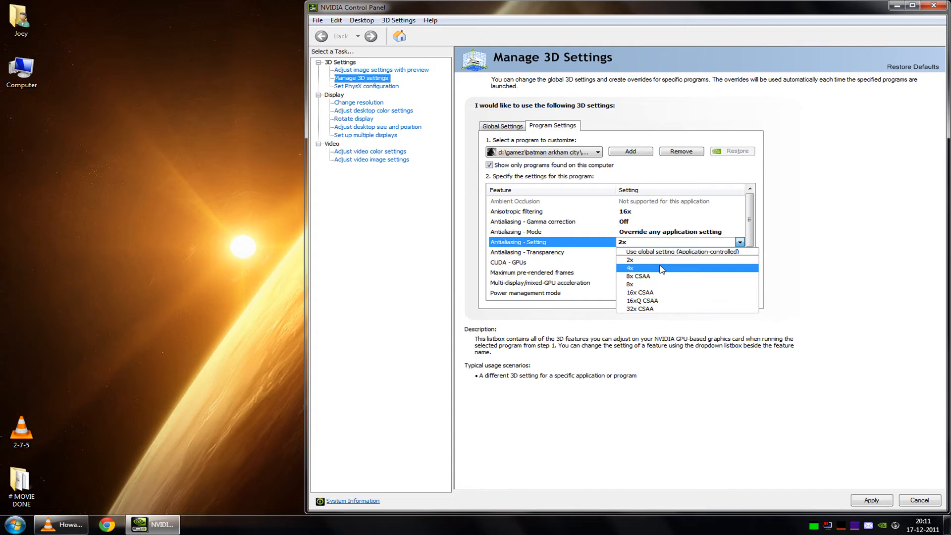
click(660, 269)
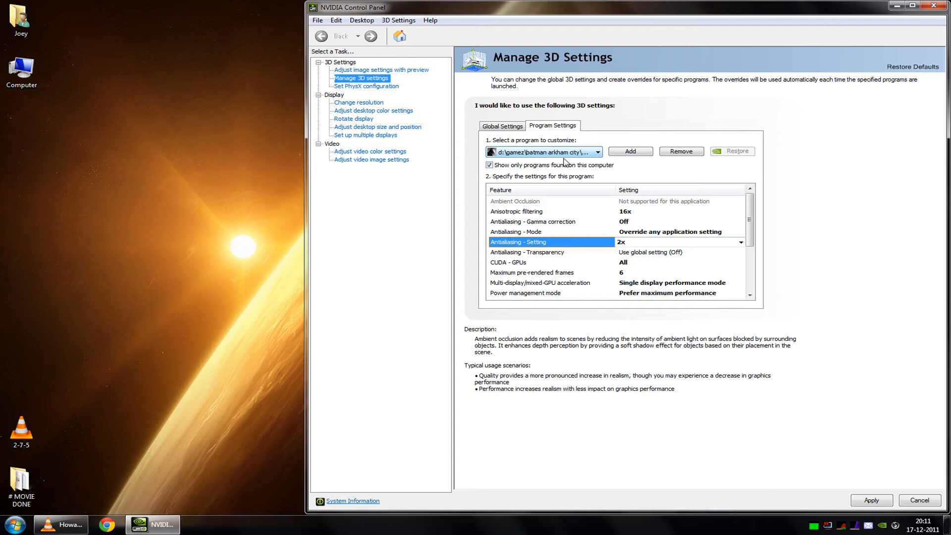
click(577, 236)
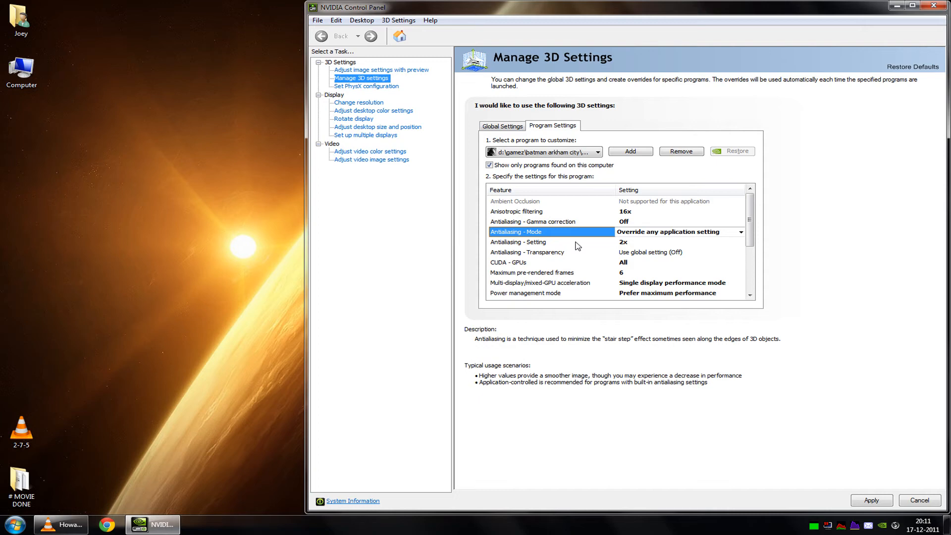
click(575, 244)
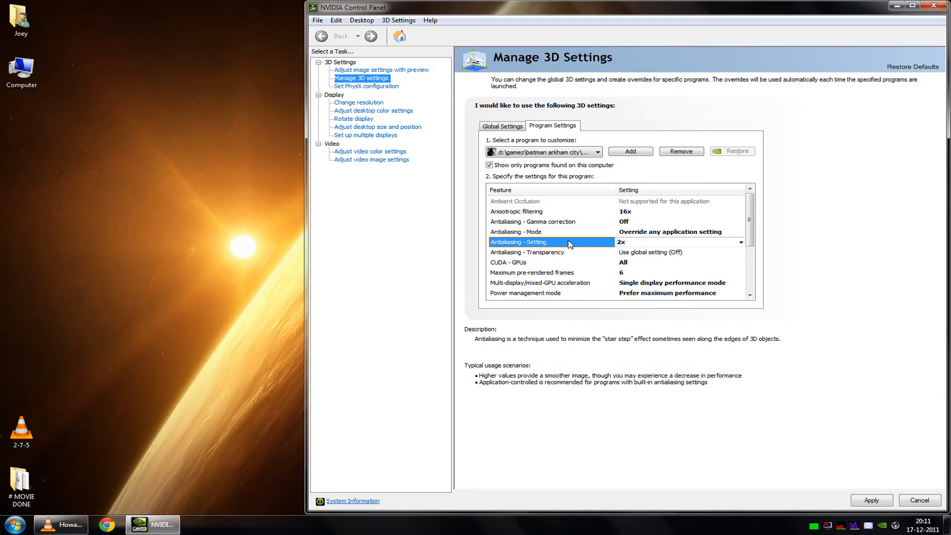
click(558, 252)
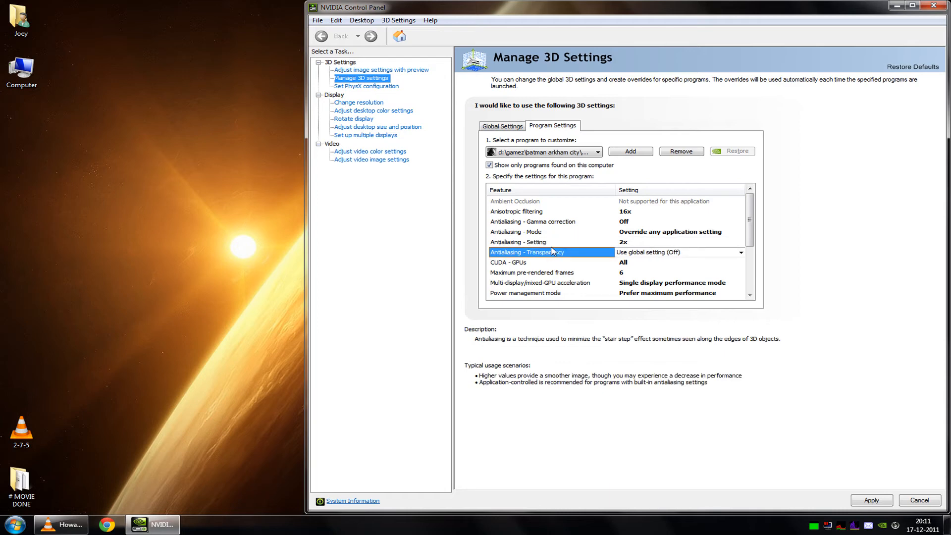
click(579, 242)
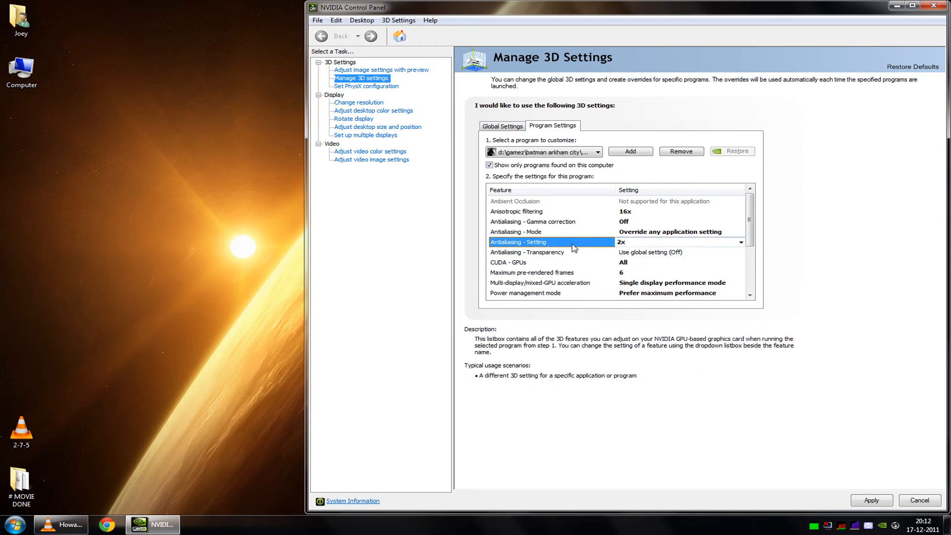
click(636, 243)
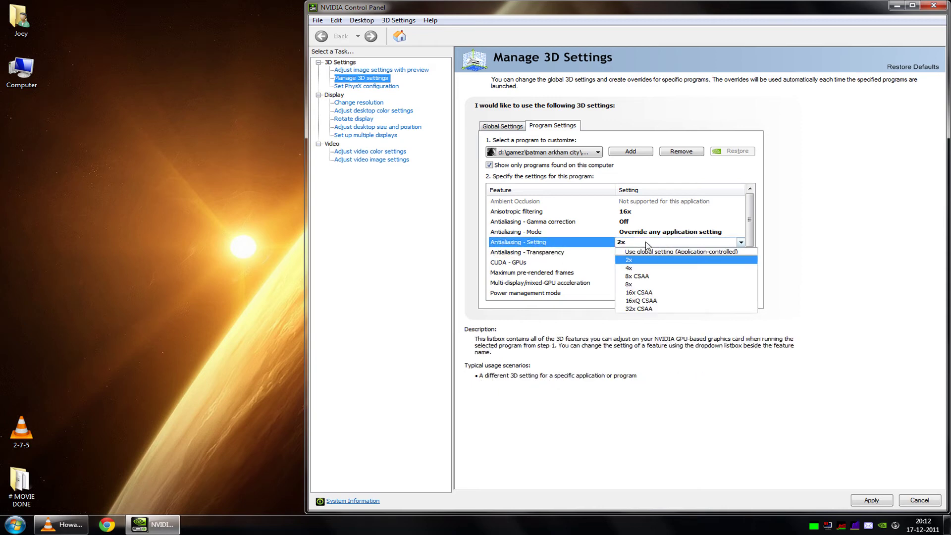
click(671, 264)
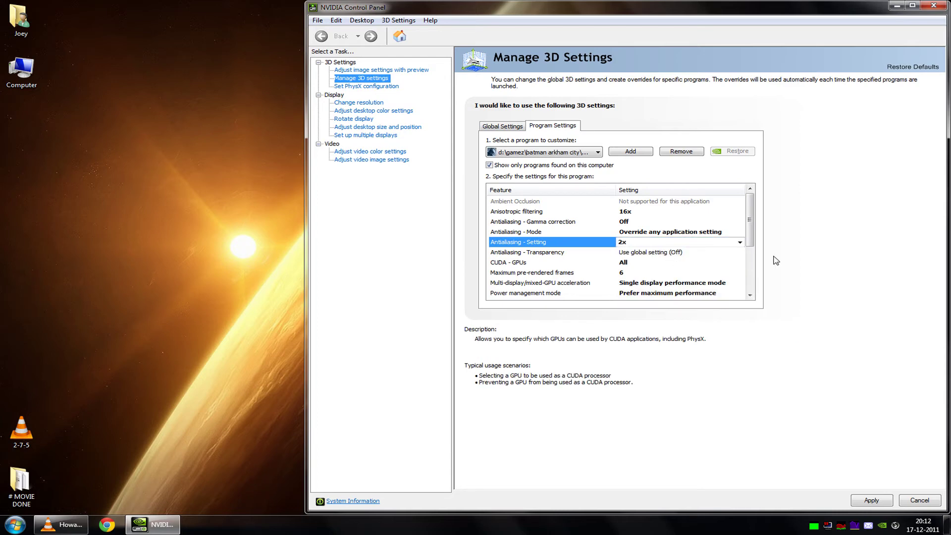
click(579, 244)
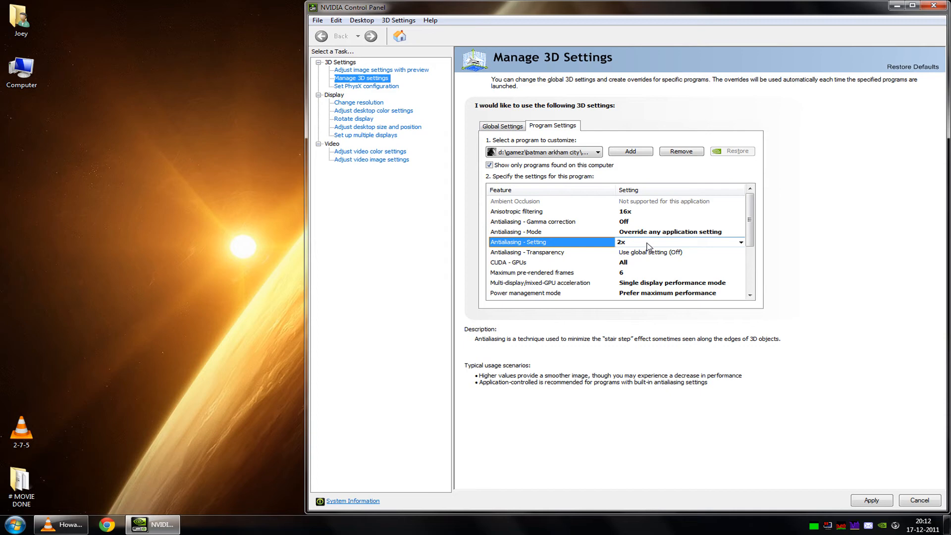
click(647, 242)
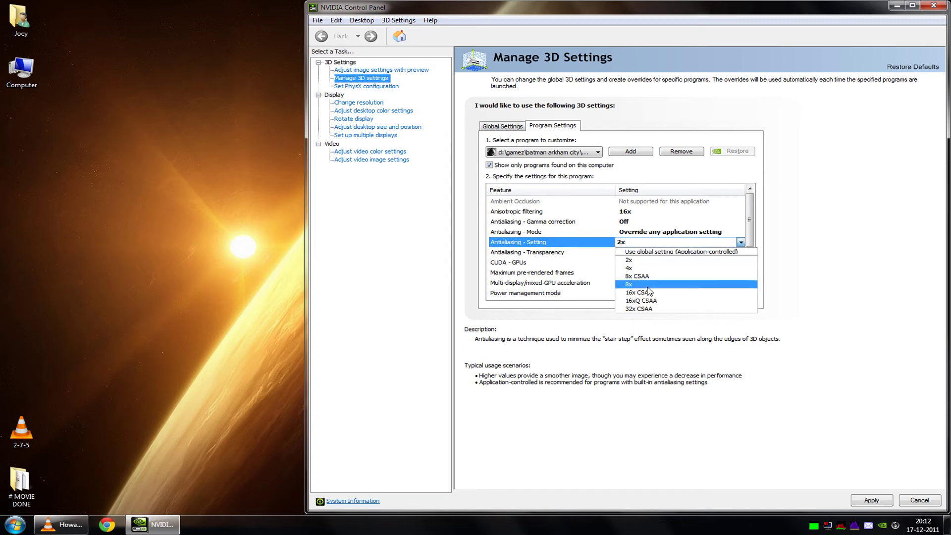
click(570, 252)
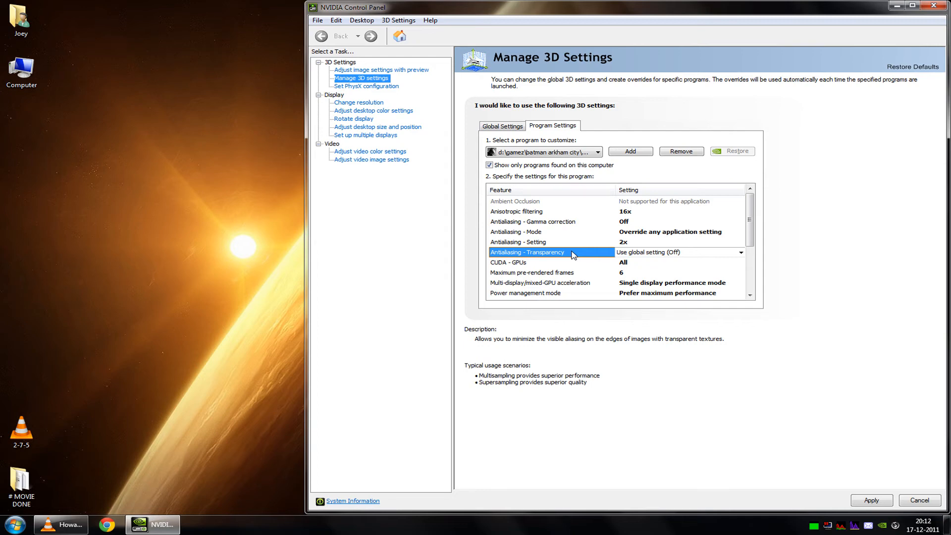
click(665, 243)
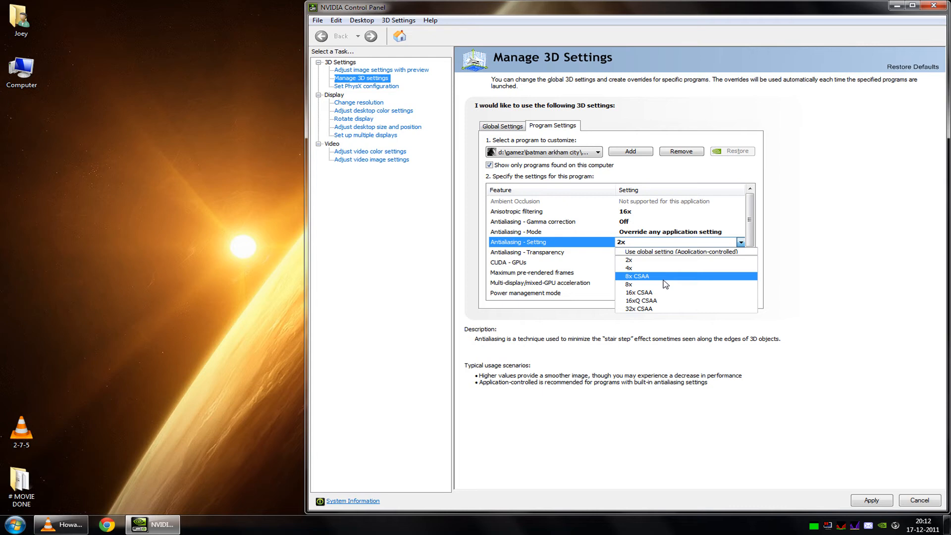
click(570, 252)
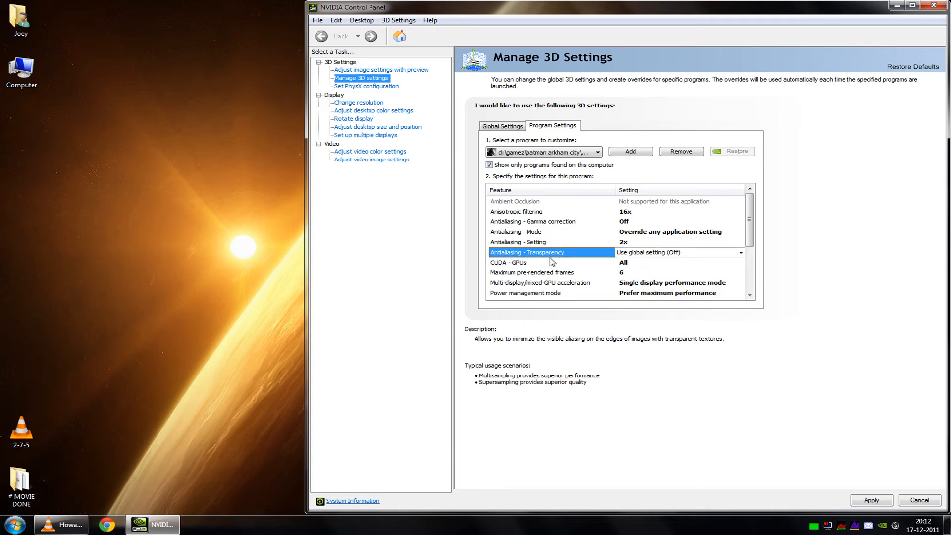
click(555, 262)
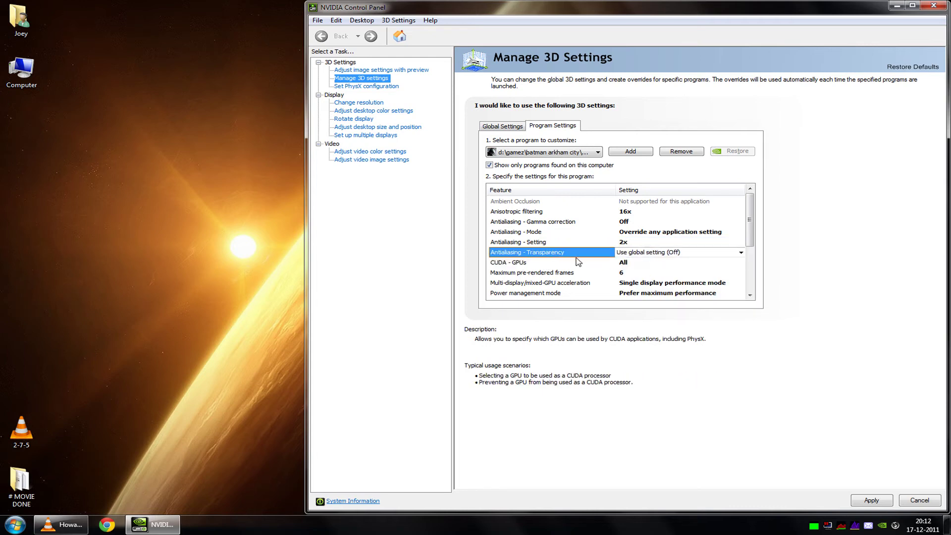
Set Antialiasing - Transparency to 8x (supersample) and check its description
click(656, 256)
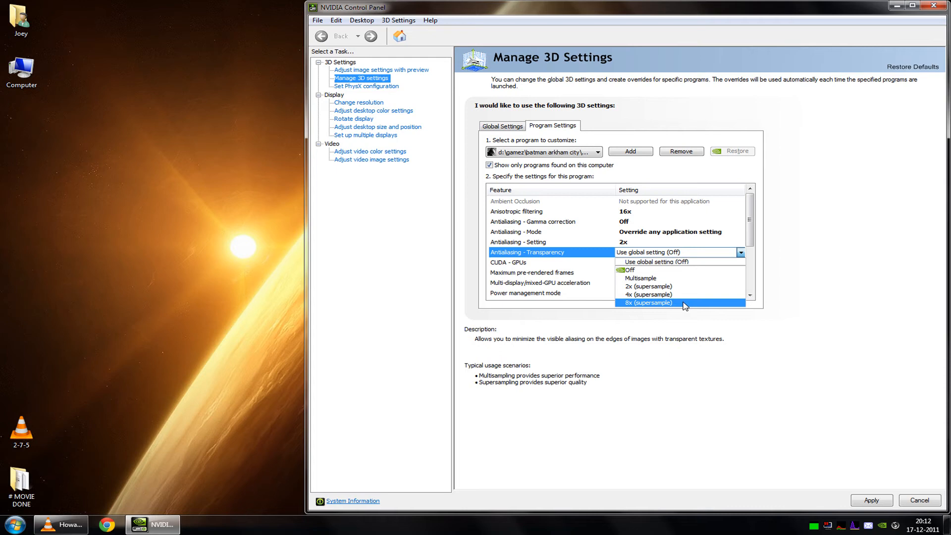
click(685, 304)
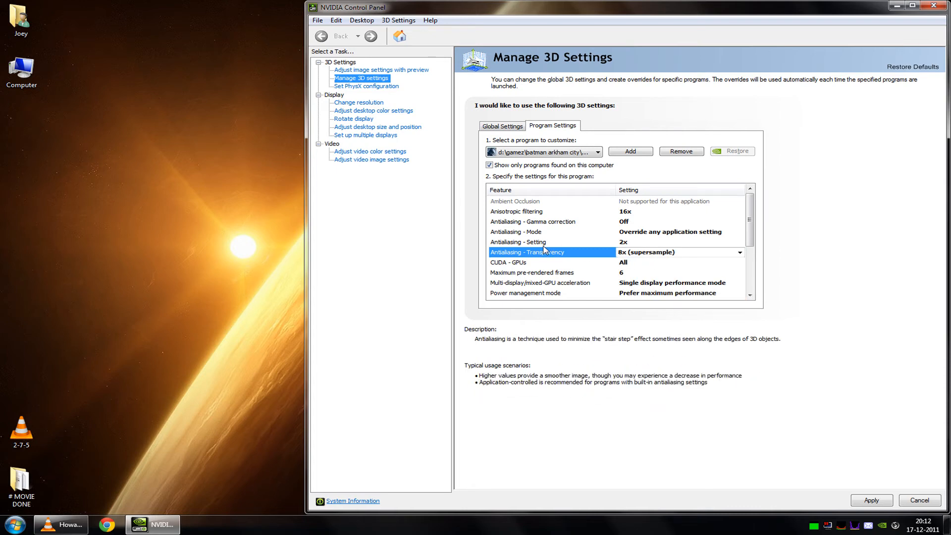
click(535, 243)
click(562, 254)
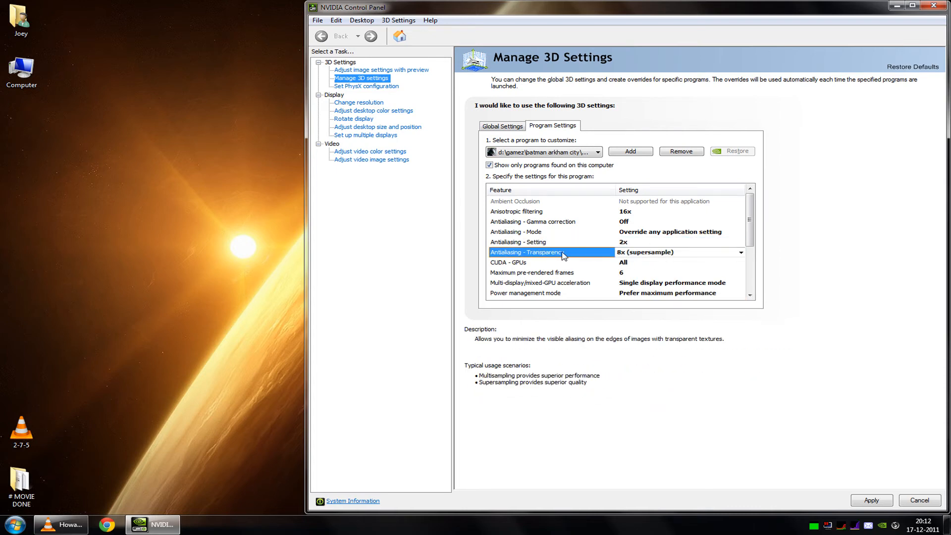
key(Up)
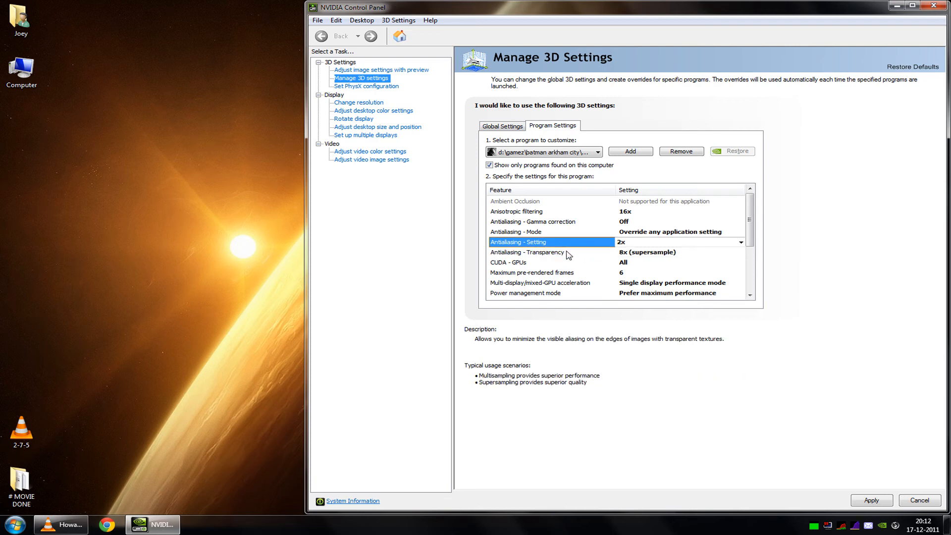
Change Antialiasing - Transparency to Off
click(567, 253)
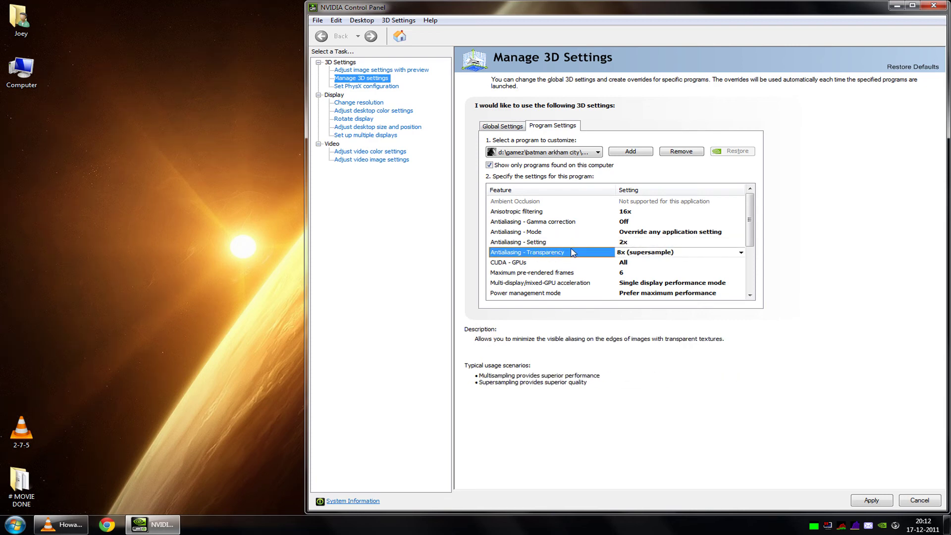
click(668, 255)
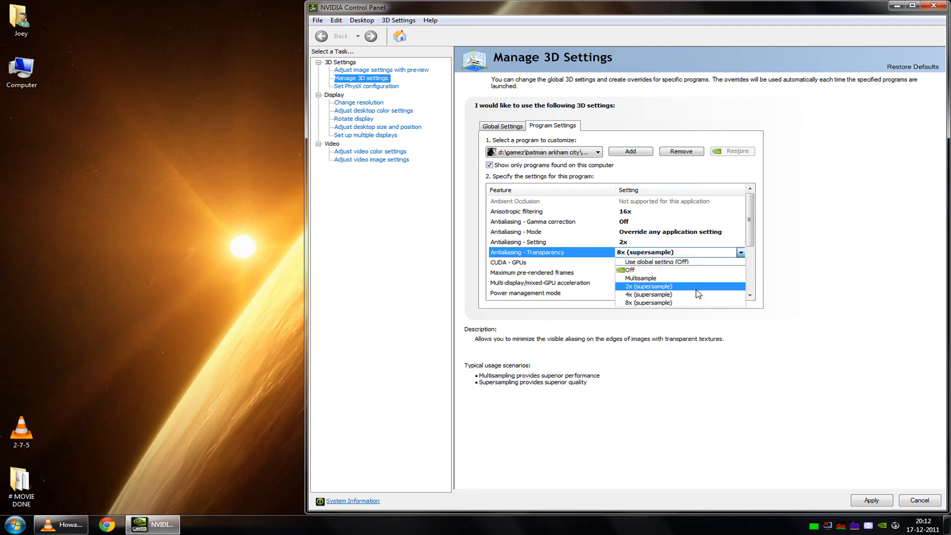
click(681, 270)
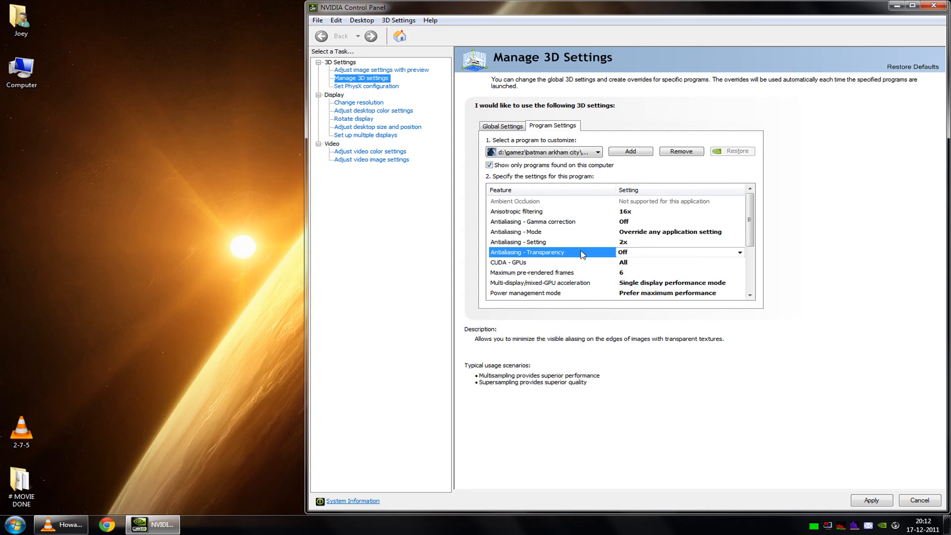
click(639, 253)
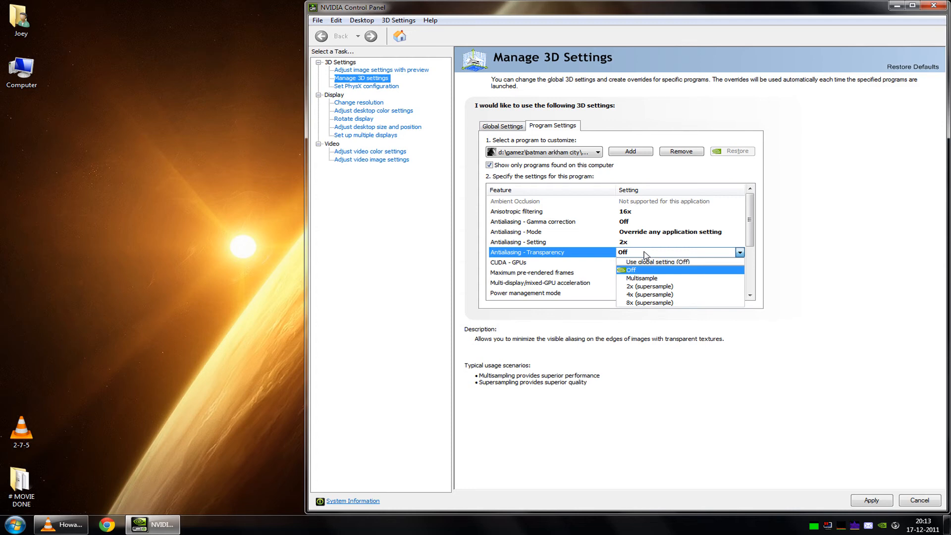
Keep transparency Off and set Antialiasing - Setting to Use global setting (Application-controlled)
click(640, 270)
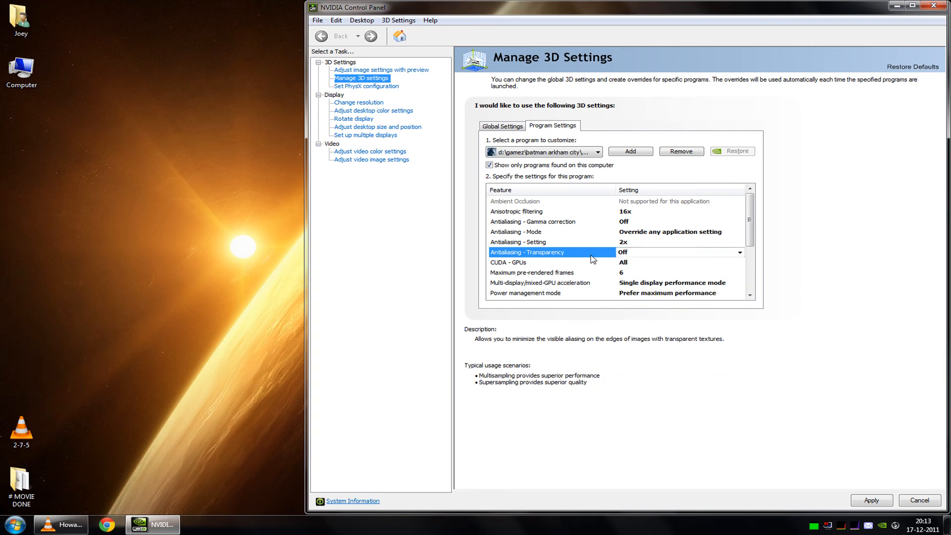
click(646, 242)
click(740, 242)
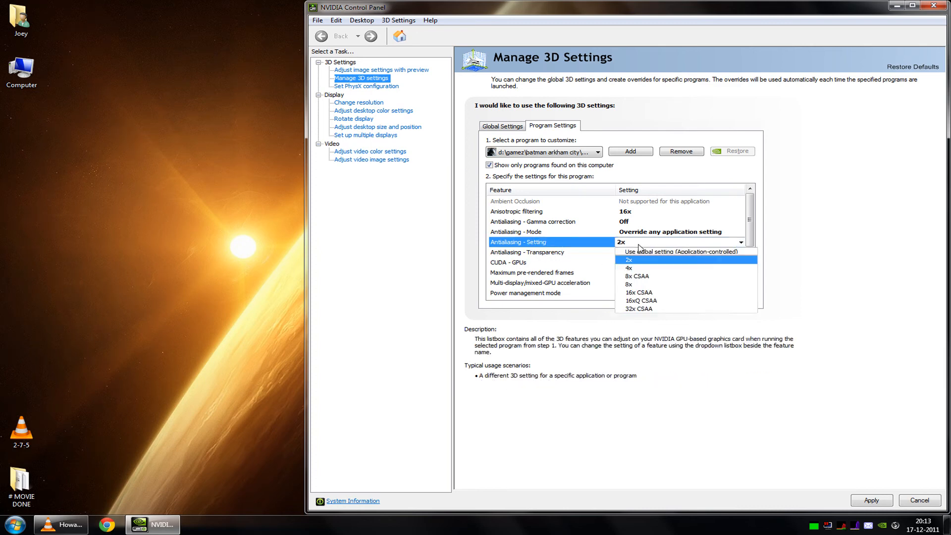
click(632, 260)
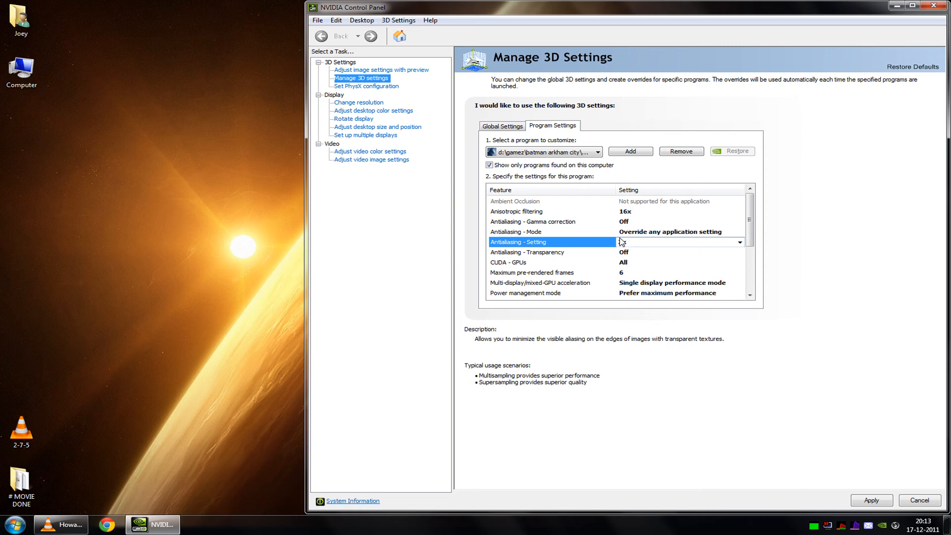
click(652, 242)
click(549, 263)
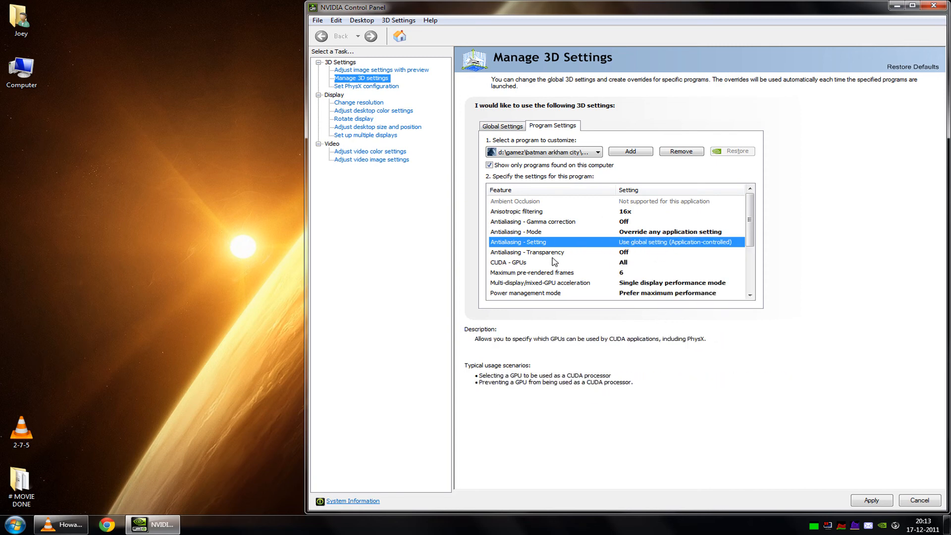
Confirm Antialiasing - Transparency stays Off and move on to the CUDA - GPUs row
click(550, 272)
click(549, 252)
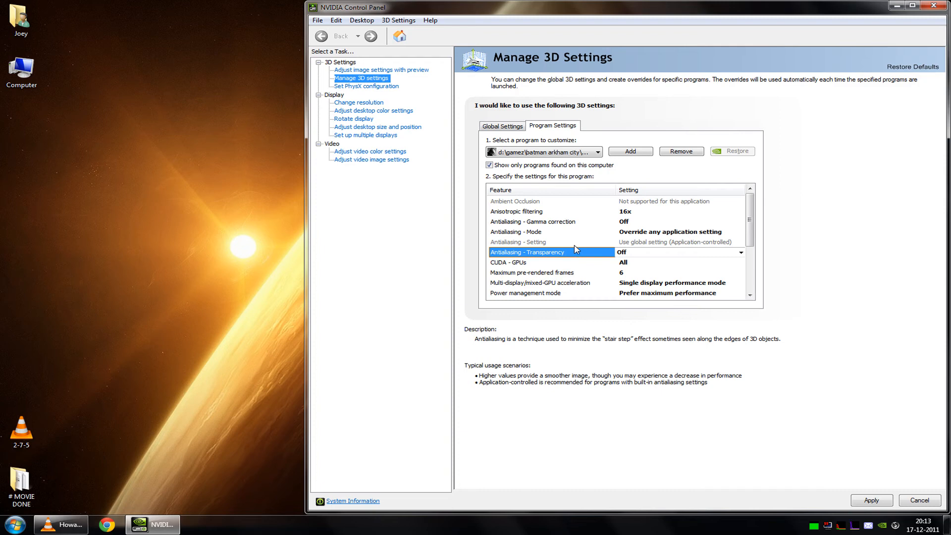
click(579, 262)
click(740, 252)
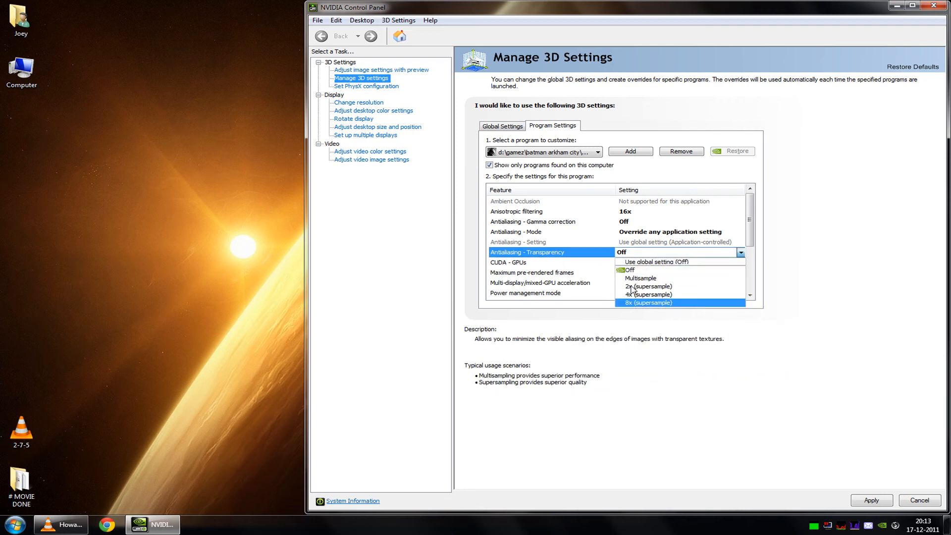
click(545, 263)
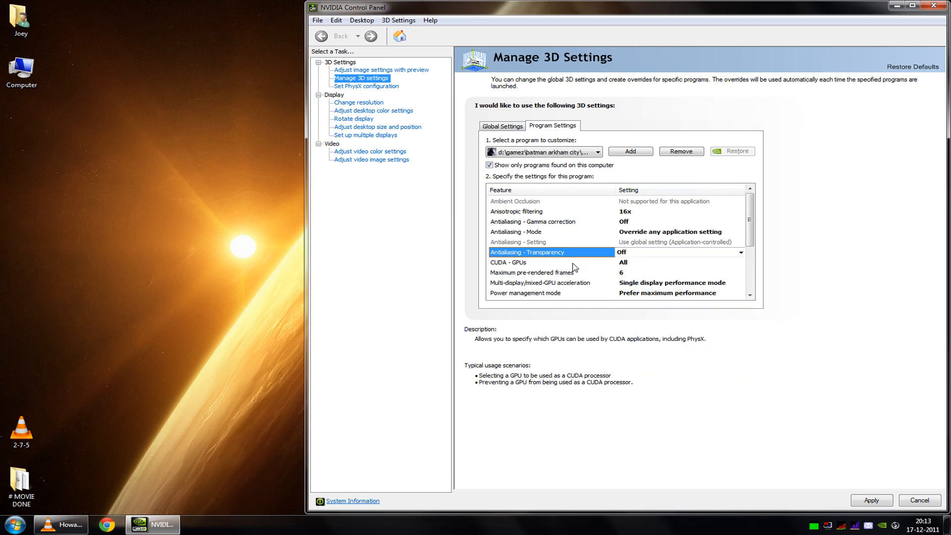
click(568, 265)
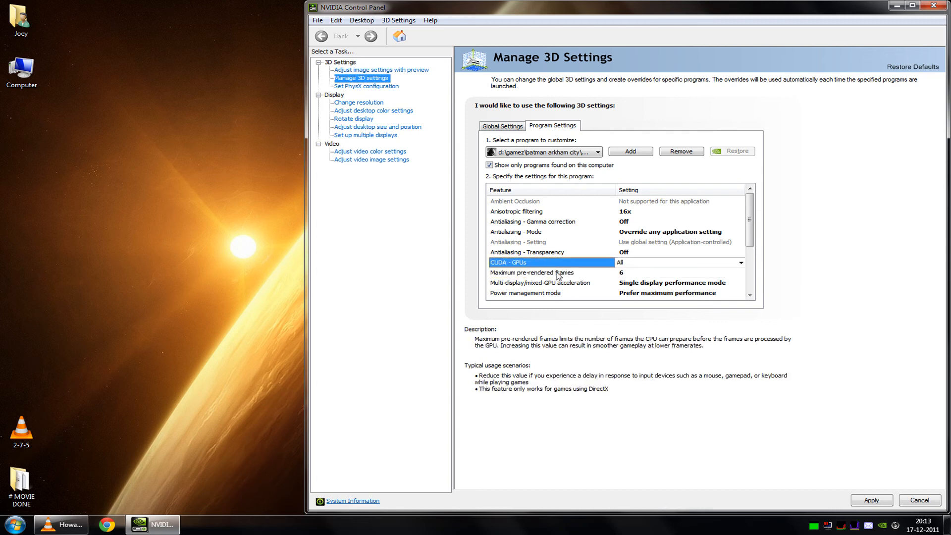
click(554, 273)
scroll(555, 273, down, 3)
click(556, 233)
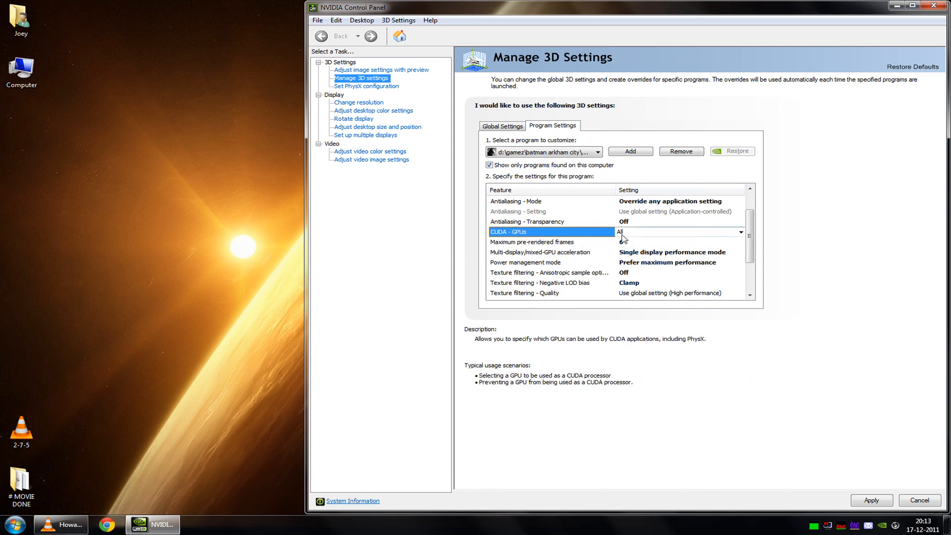
click(653, 238)
click(583, 238)
click(646, 234)
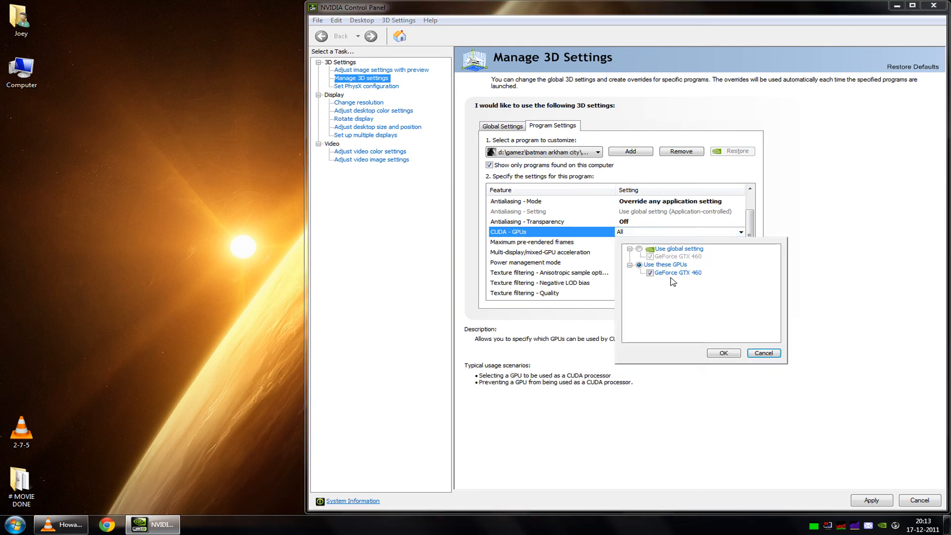
click(581, 239)
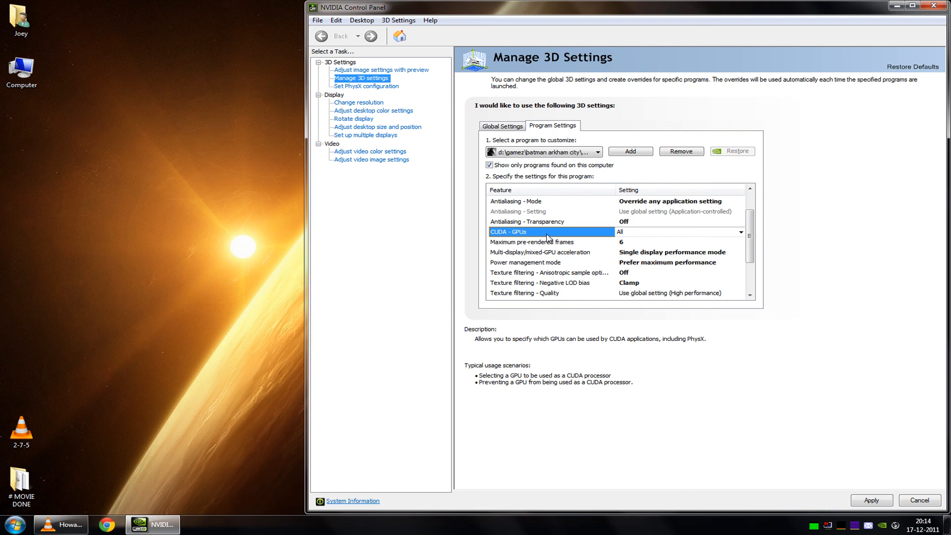
click(547, 239)
click(572, 223)
click(565, 243)
click(567, 252)
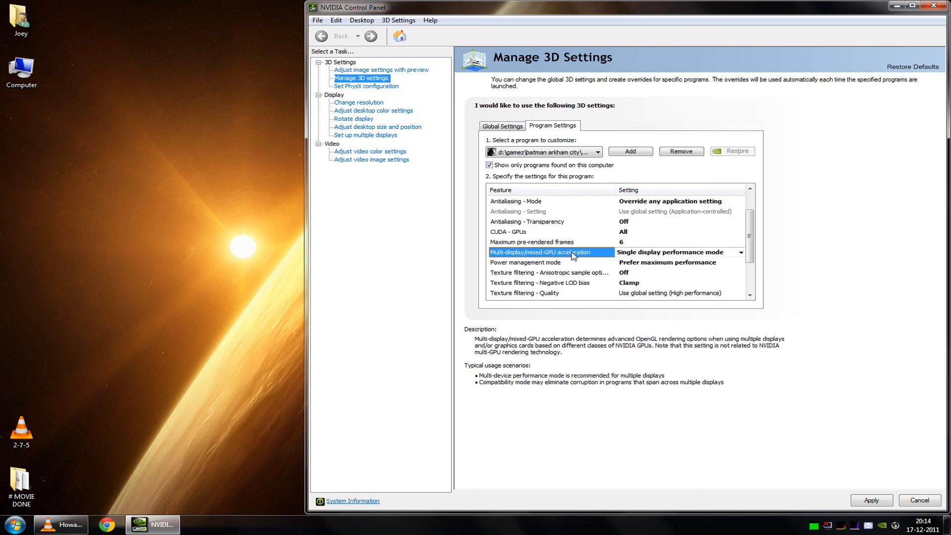
click(564, 232)
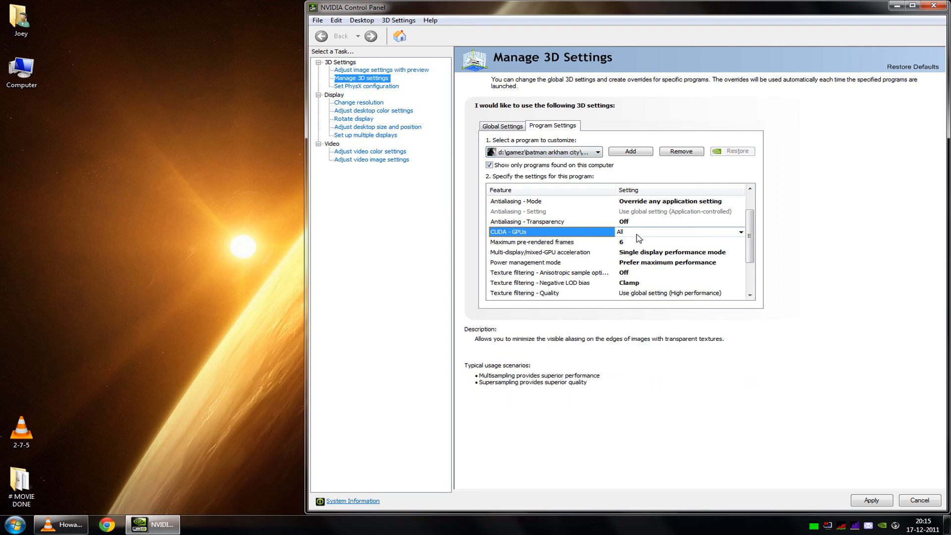
click(578, 242)
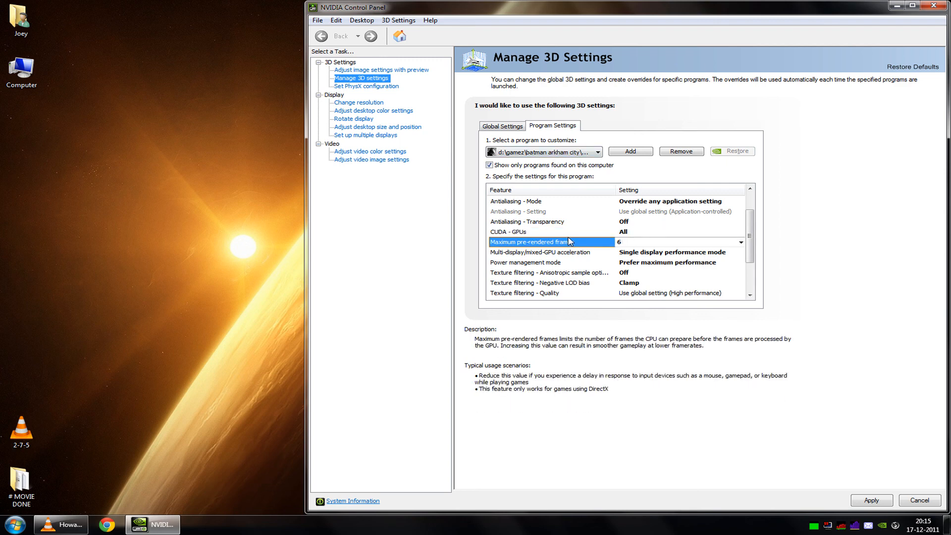